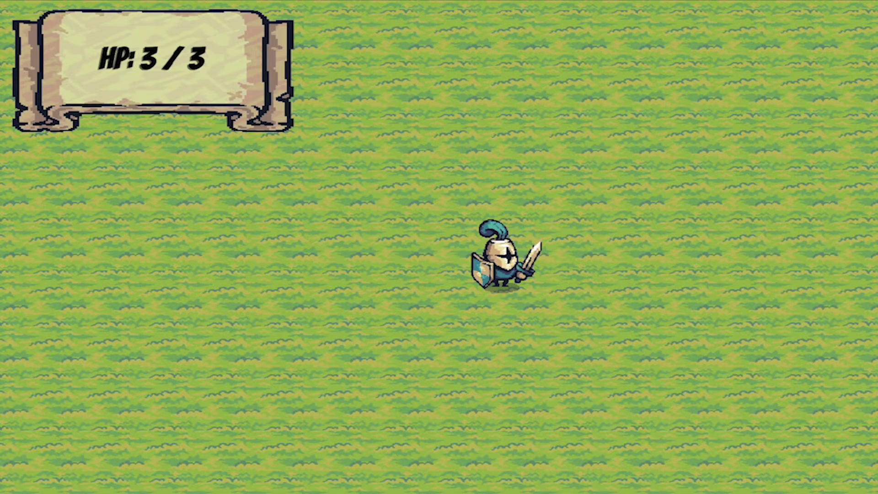
- Walk the knight into the goblin repeatedly until the HP banner falls from 3 / 3 to 0 / 3
{"action": "key", "text": "Left"}
{"action": "key", "text": "Up"}
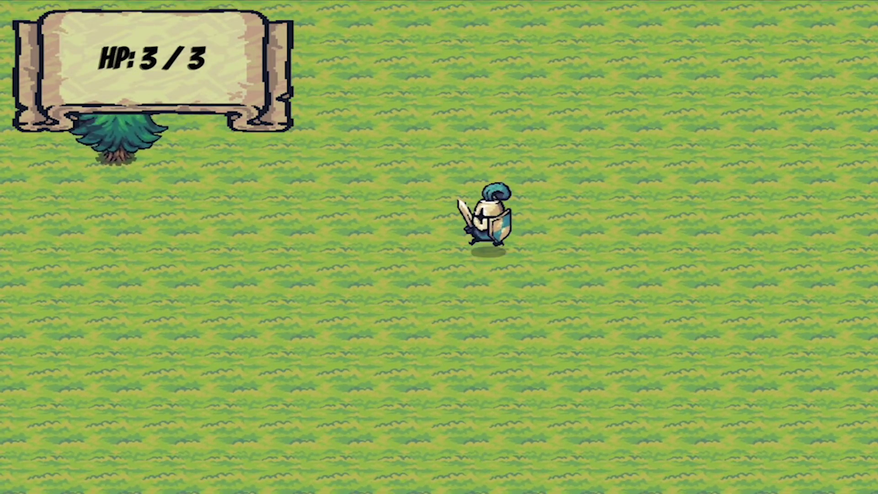
{"action": "key", "text": "Up"}
{"action": "key", "text": "Left"}
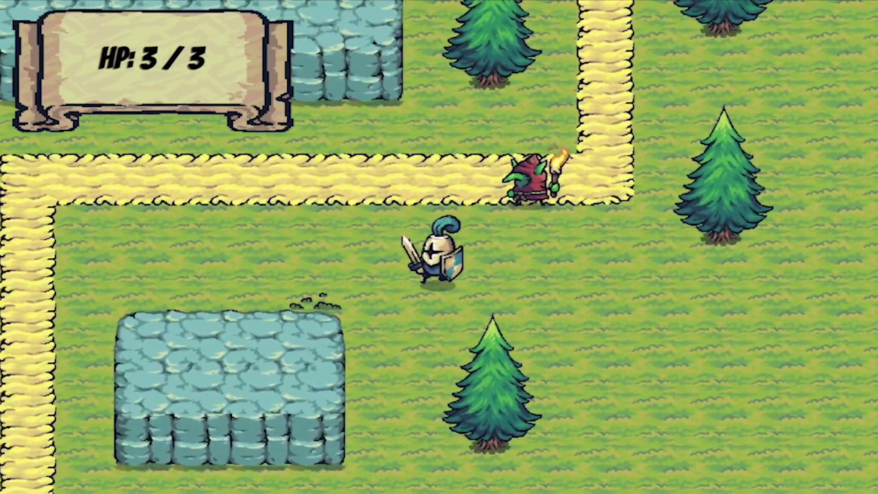
{"action": "key", "text": "Up"}
{"action": "key", "text": "Right"}
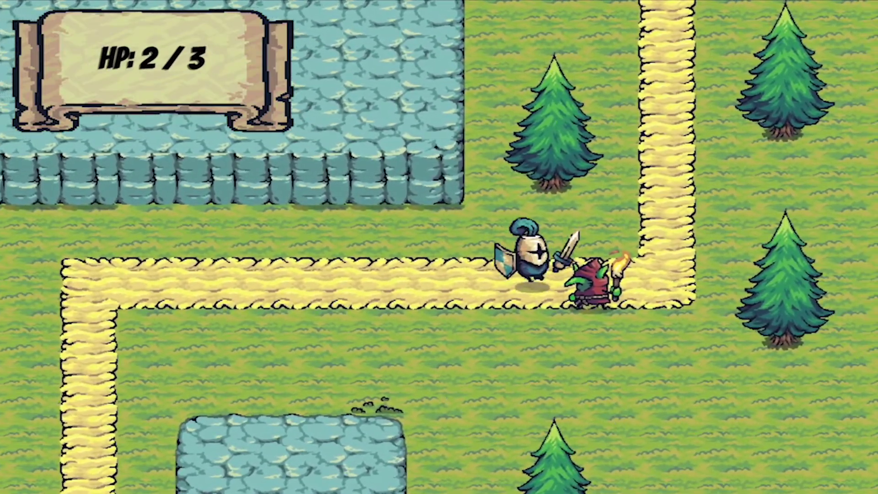
{"action": "key", "text": "Left"}
{"action": "key", "text": "Right"}
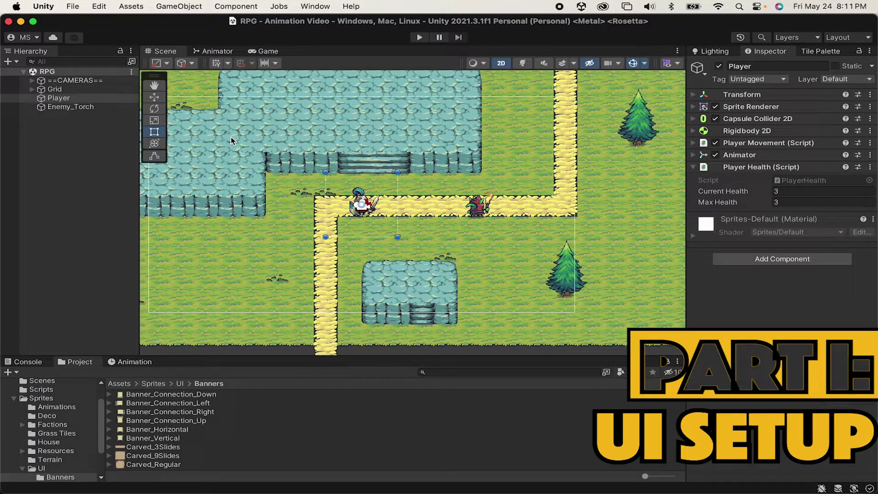
- Create a UI Image named Health UI and rename its new Canvas to Player UI
{"action": "right_click", "coordinate": [59, 124]}
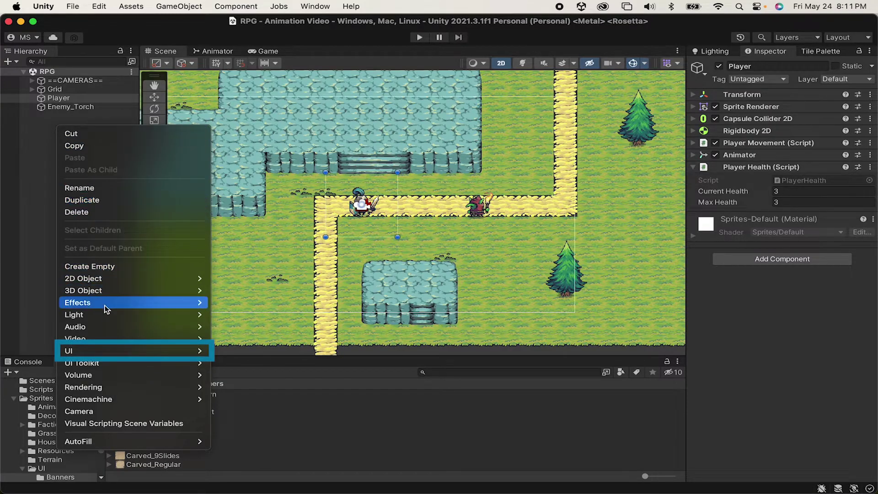
{"action": "mouse_move", "coordinate": [142, 347]}
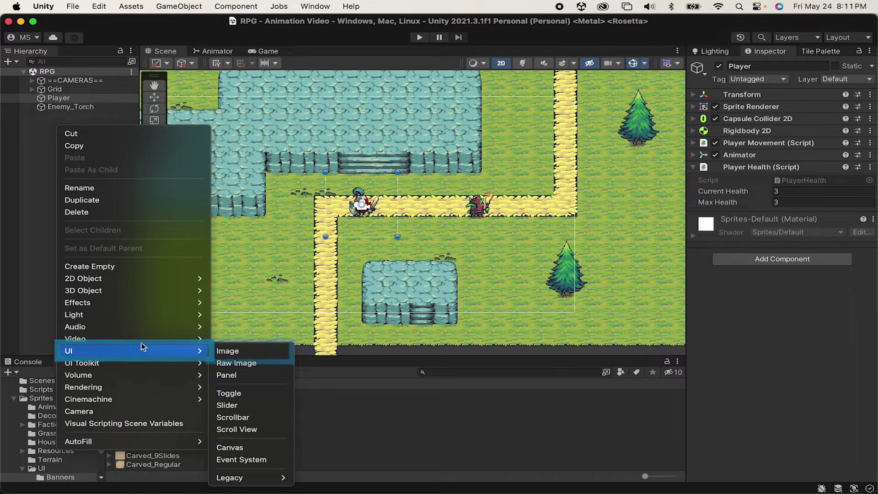
{"action": "left_click", "coordinate": [246, 351]}
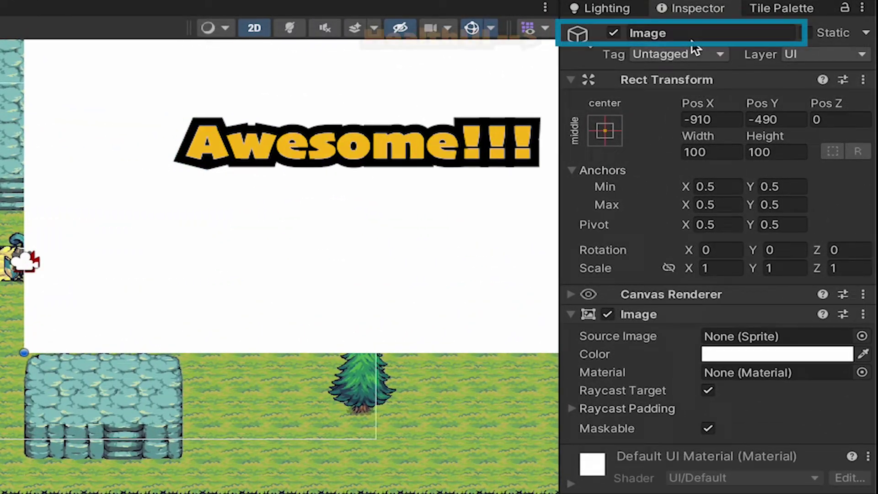
{"action": "left_click", "coordinate": [691, 33]}
{"action": "type", "text": "Health UI"}
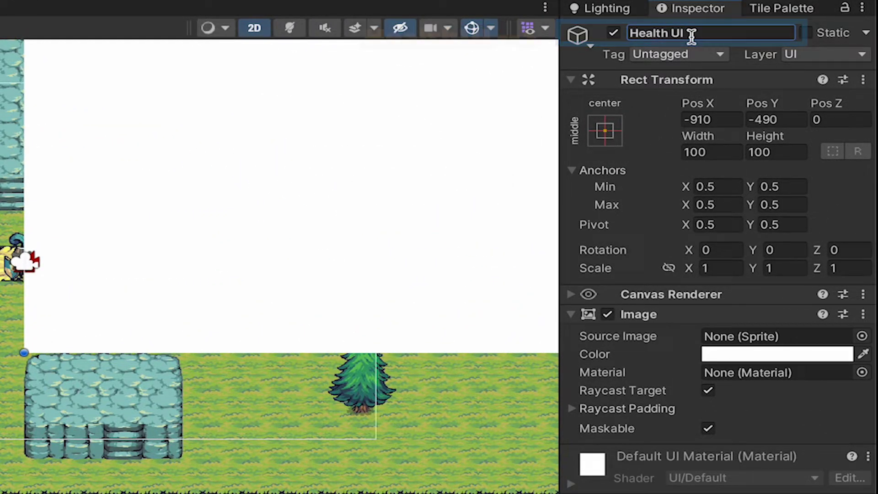
{"action": "left_click", "coordinate": [204, 99]}
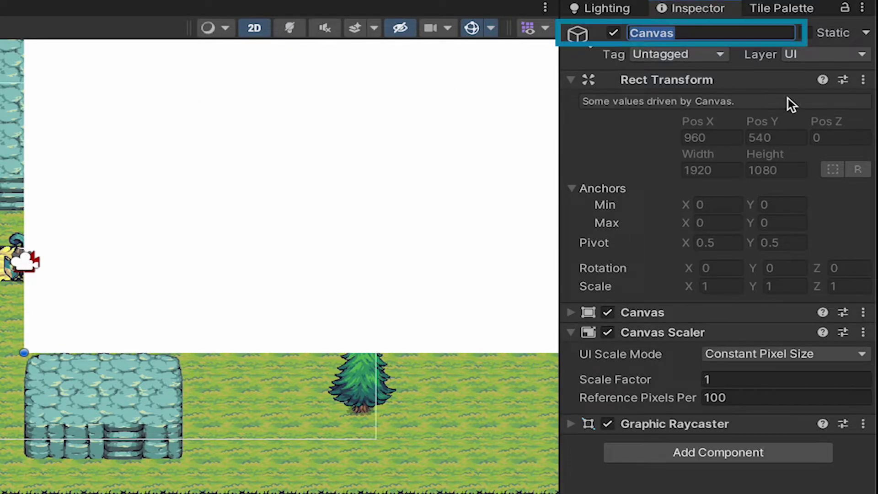
{"action": "type", "text": "Player UI"}
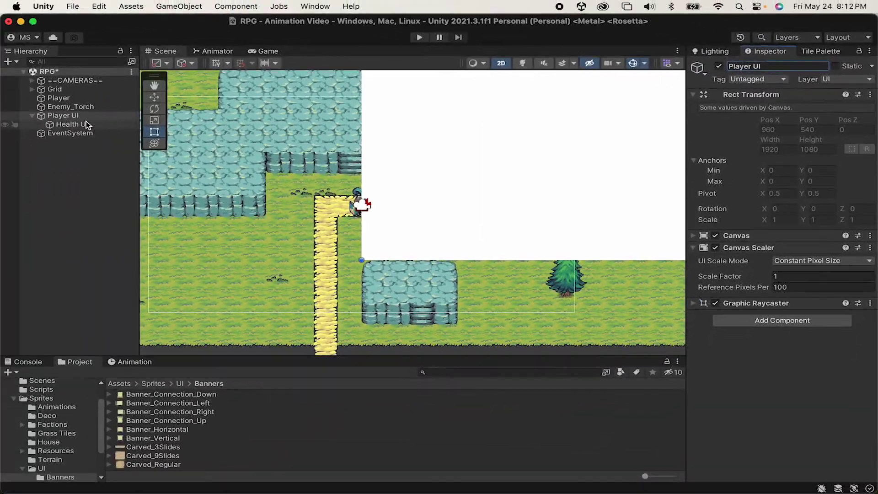
- Frame Health UI, dock the Game view beside the Scene, and drag the square toward the top-left
{"action": "left_click", "coordinate": [66, 125]}
{"action": "key", "text": "f"}
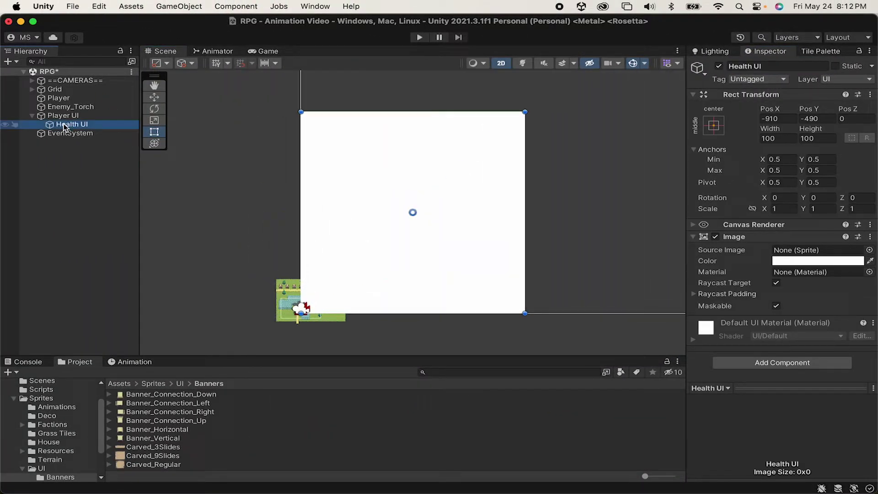
{"action": "scroll", "coordinate": [427, 185], "scroll_direction": "down", "scroll_amount": 5}
{"action": "scroll", "coordinate": [427, 186], "scroll_direction": "down", "scroll_amount": 4}
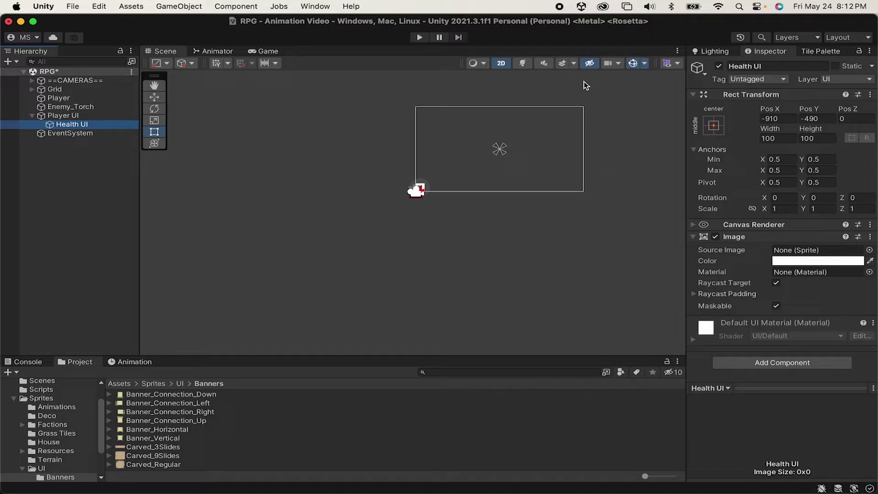
{"action": "scroll", "coordinate": [583, 81], "scroll_direction": "up", "scroll_amount": 3}
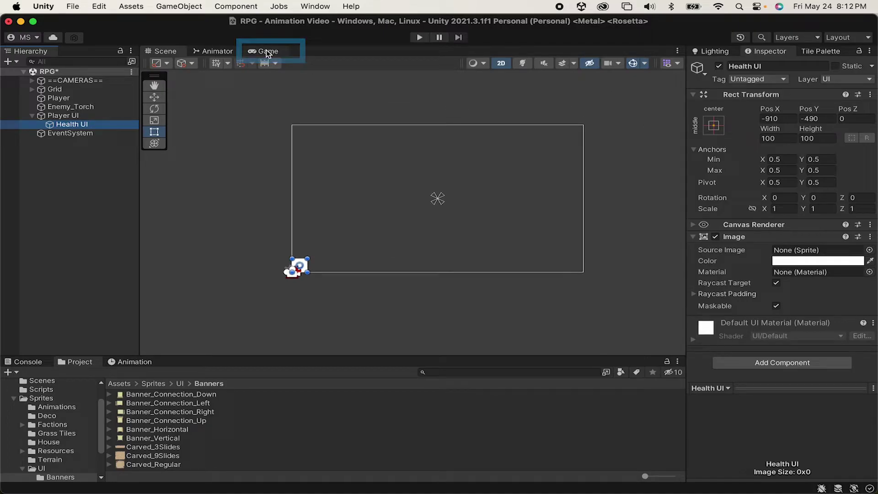
{"action": "left_click_drag", "start_coordinate": [267, 54], "coordinate": [551, 212]}
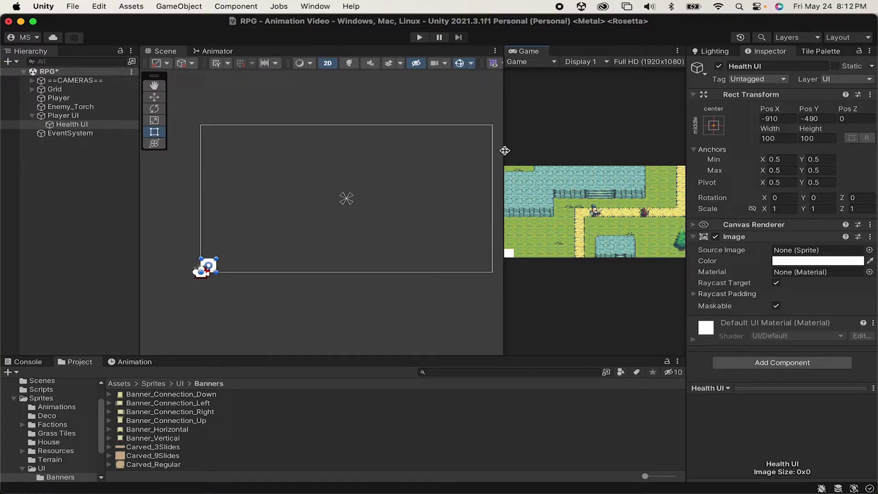
{"action": "left_click_drag", "start_coordinate": [500, 147], "coordinate": [468, 142]}
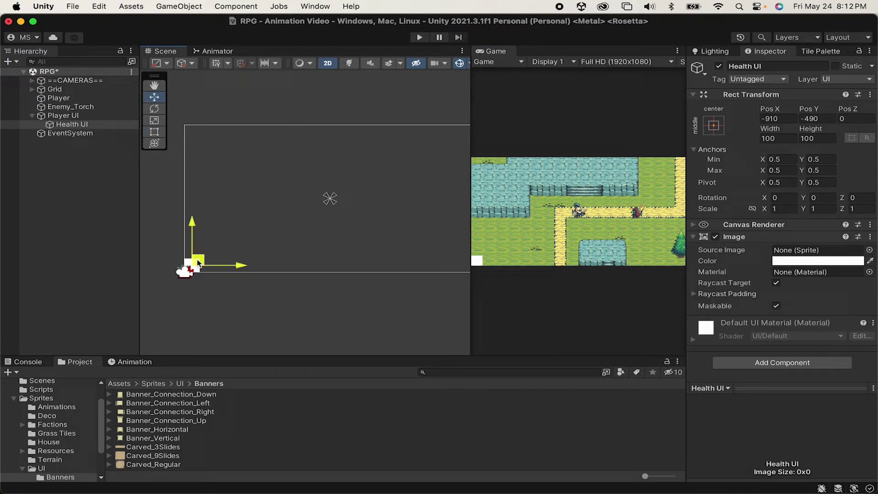
{"action": "mouse_move", "coordinate": [198, 263]}
{"action": "left_mouse_down"}
{"action": "mouse_move", "coordinate": [261, 199]}
{"action": "mouse_move", "coordinate": [368, 192]}
{"action": "mouse_move", "coordinate": [202, 135]}
{"action": "left_mouse_up"}
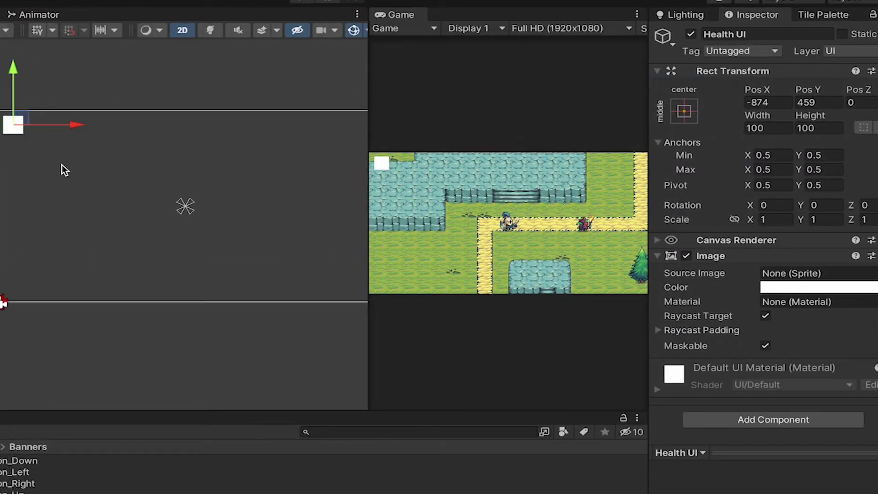
- Anchor Health UI to the top-left corner with position, setting Pos X 70 and Pos Y -70
{"action": "left_click", "coordinate": [680, 112]}
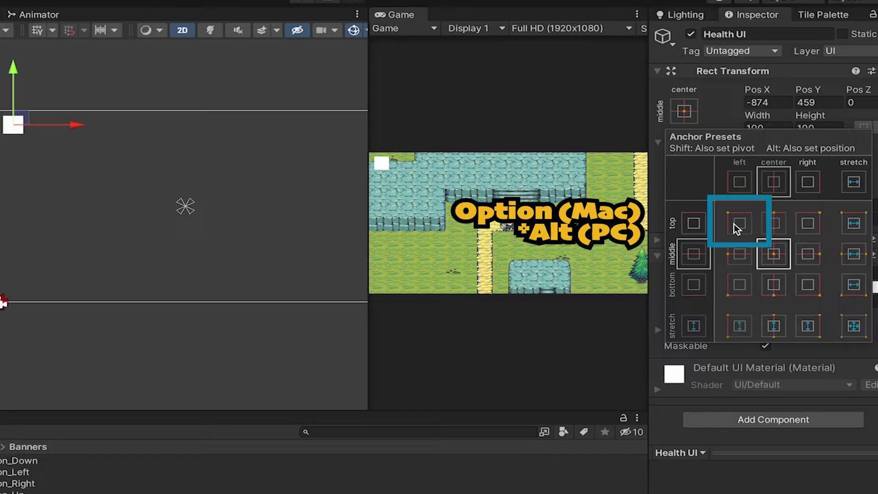
{"action": "key", "text": "alt"}
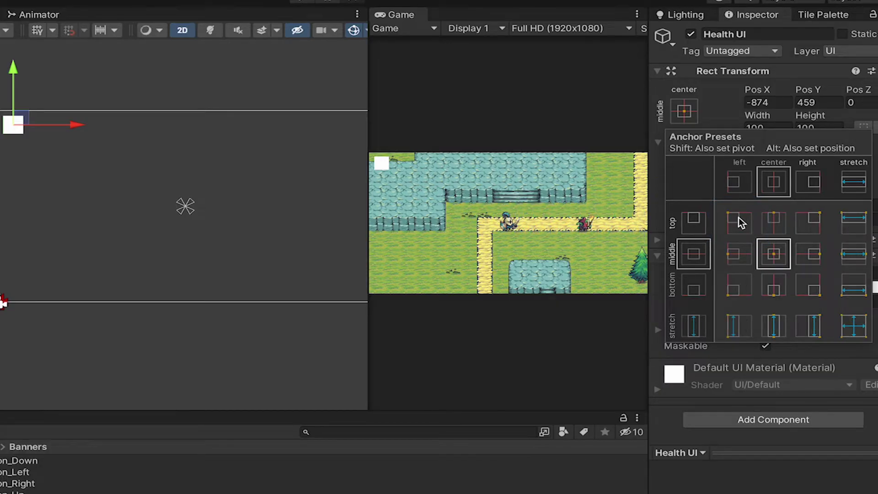
{"action": "left_click", "coordinate": [739, 217], "text": "alt"}
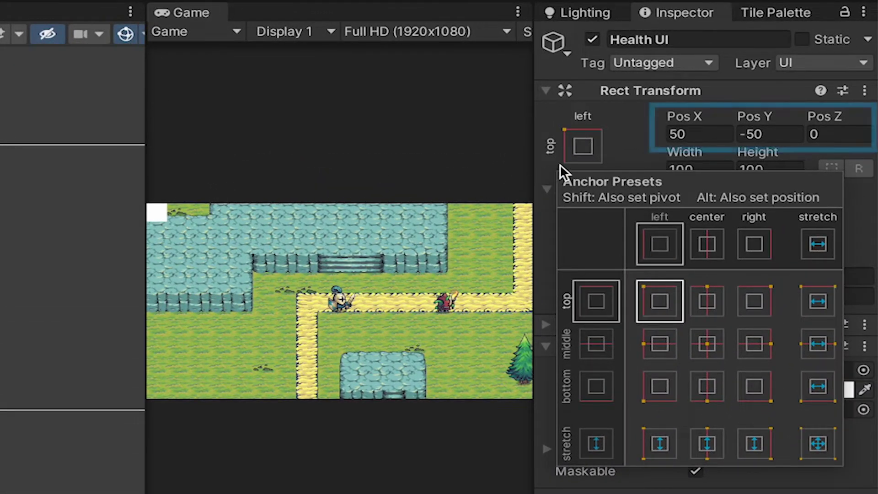
{"action": "left_click", "coordinate": [643, 147]}
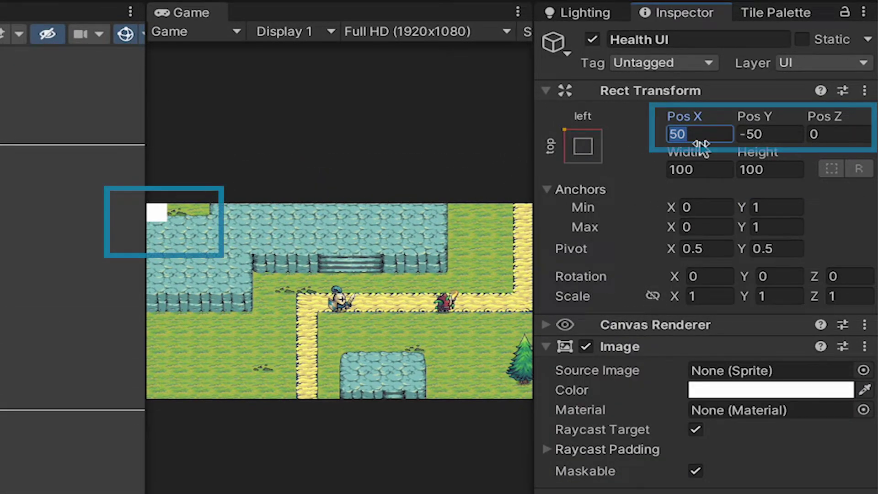
{"action": "type", "text": "70"}
{"action": "key", "text": "Tab"}
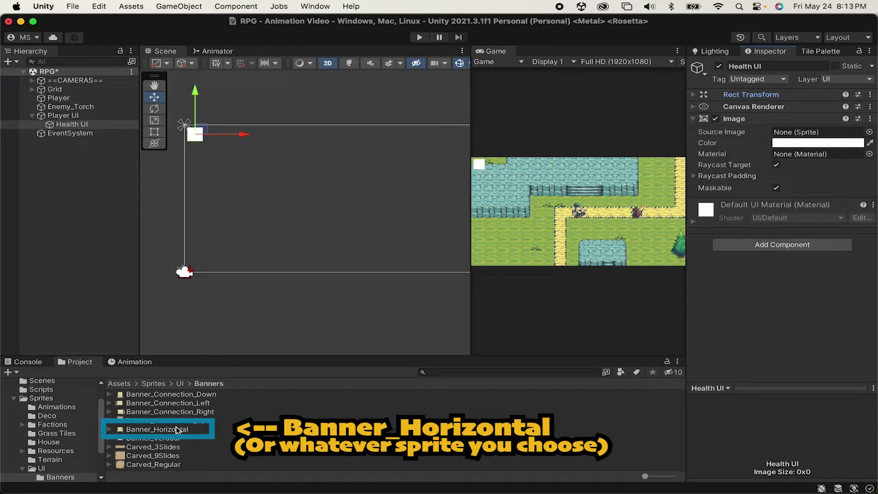
- Assign the Banner_Horizontal sprite as Health UI's Source Image
{"action": "left_click_drag", "start_coordinate": [157, 428], "coordinate": [816, 133]}
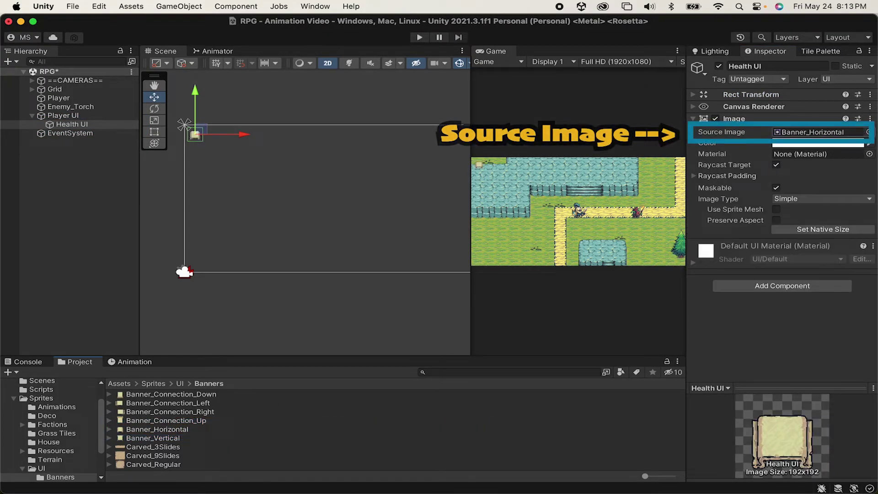
{"action": "scroll", "coordinate": [155, 141], "scroll_direction": "up", "scroll_amount": 3}
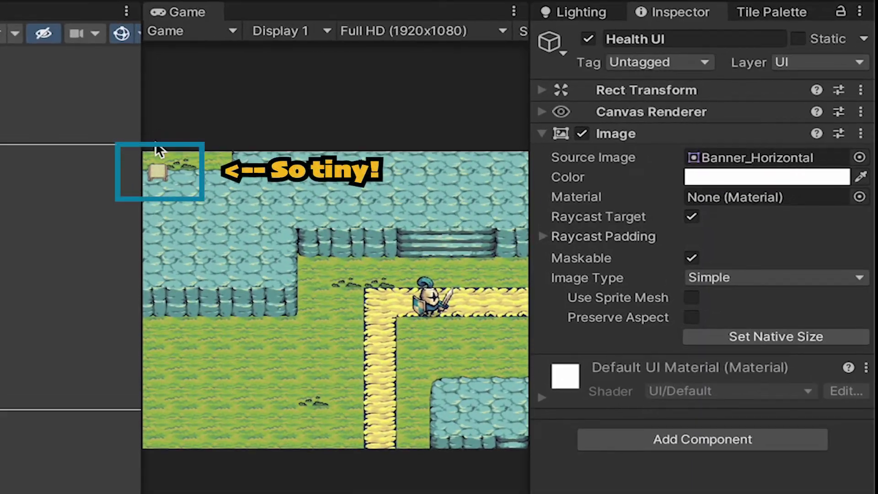
{"action": "scroll", "coordinate": [150, 142], "scroll_direction": "up", "scroll_amount": 5}
- Size the banner to 800 × 400, move it to 310, -120, and let the Game view fill the main area
{"action": "left_click", "coordinate": [543, 90]}
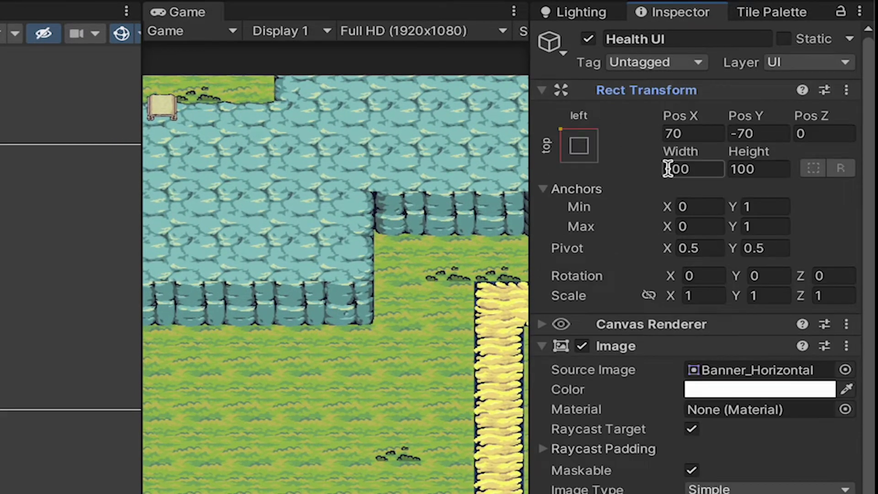
{"action": "left_click", "coordinate": [696, 165]}
{"action": "type", "text": "800"}
{"action": "key", "text": "Tab"}
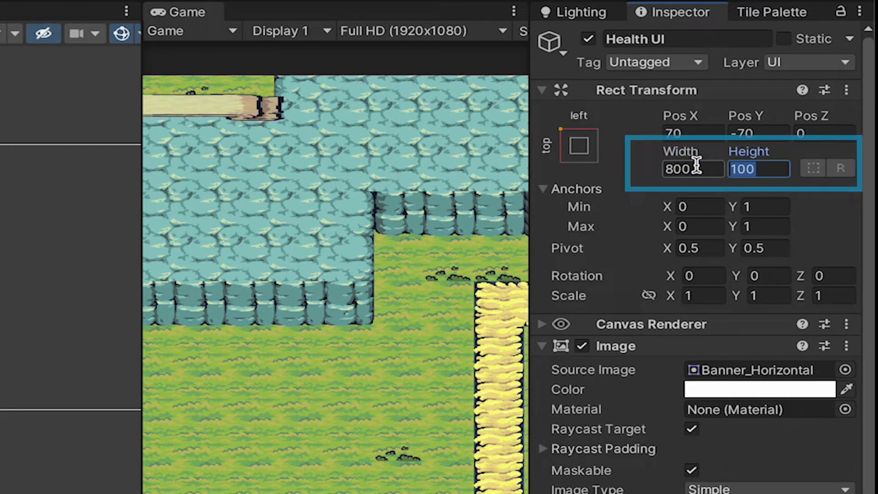
{"action": "type", "text": "400"}
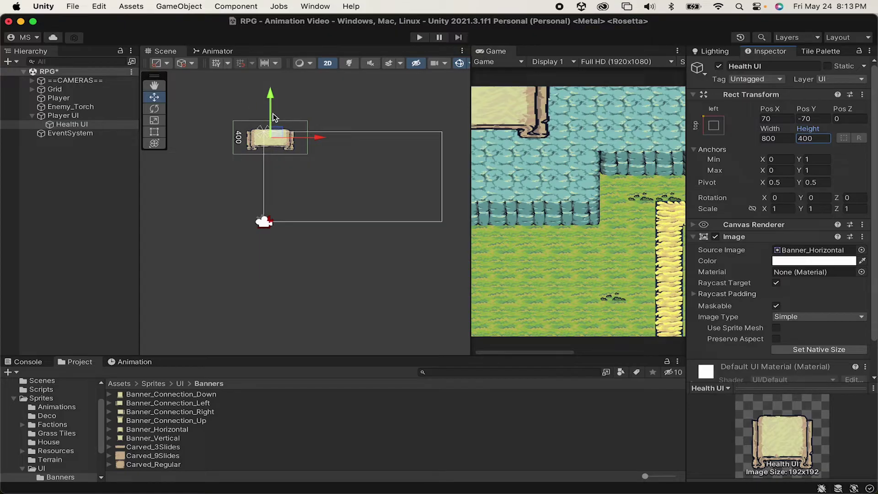
{"action": "left_click_drag", "start_coordinate": [277, 135], "coordinate": [300, 139]}
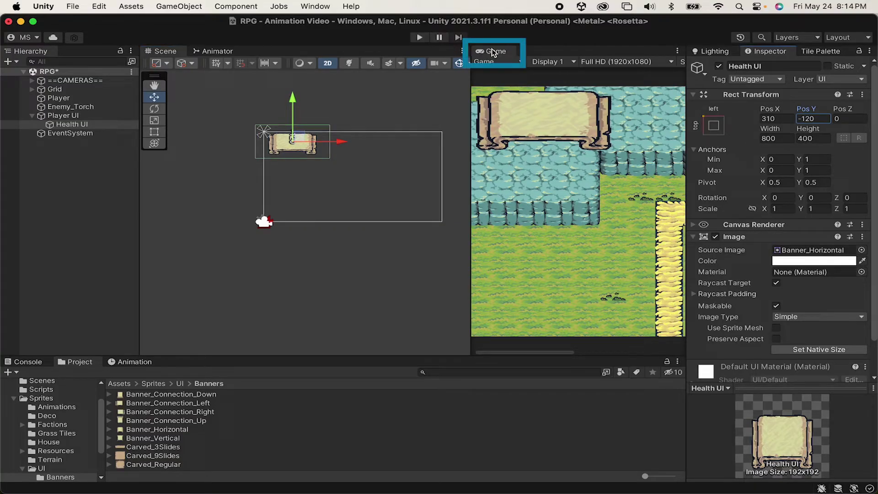
{"action": "left_click_drag", "start_coordinate": [492, 48], "coordinate": [350, 111]}
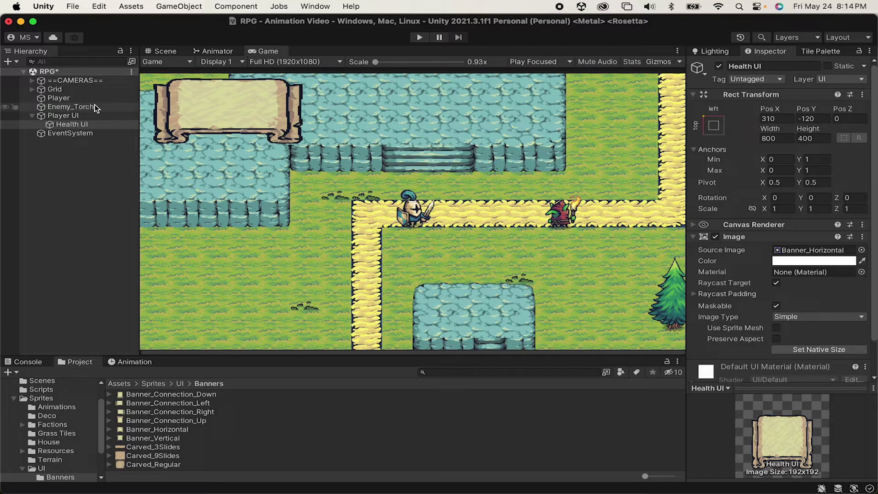
- Select the Player UI canvas and preview the game at 16:9 before returning to Full HD
{"action": "left_click", "coordinate": [73, 117]}
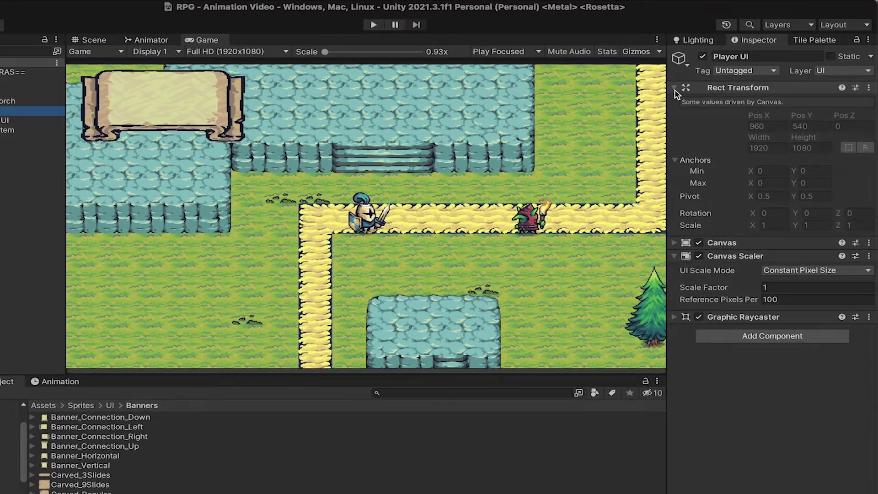
{"action": "left_click", "coordinate": [693, 94]}
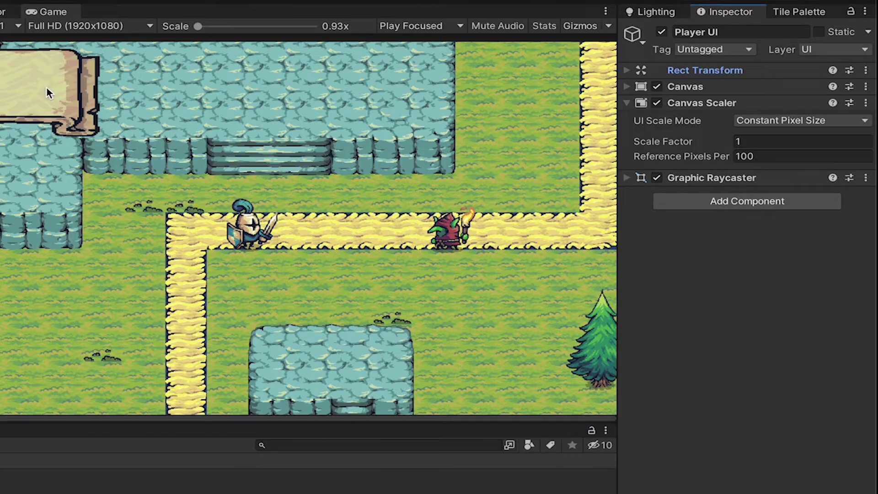
{"action": "left_click", "coordinate": [86, 26]}
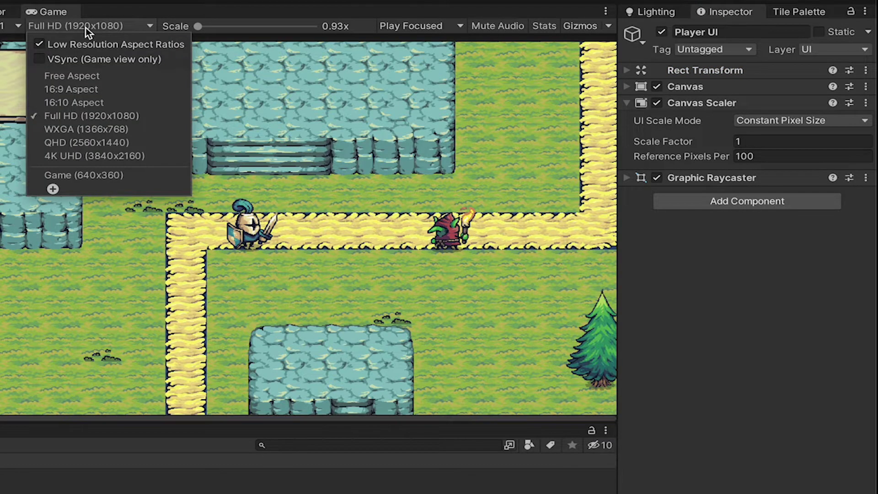
{"action": "left_click", "coordinate": [79, 87]}
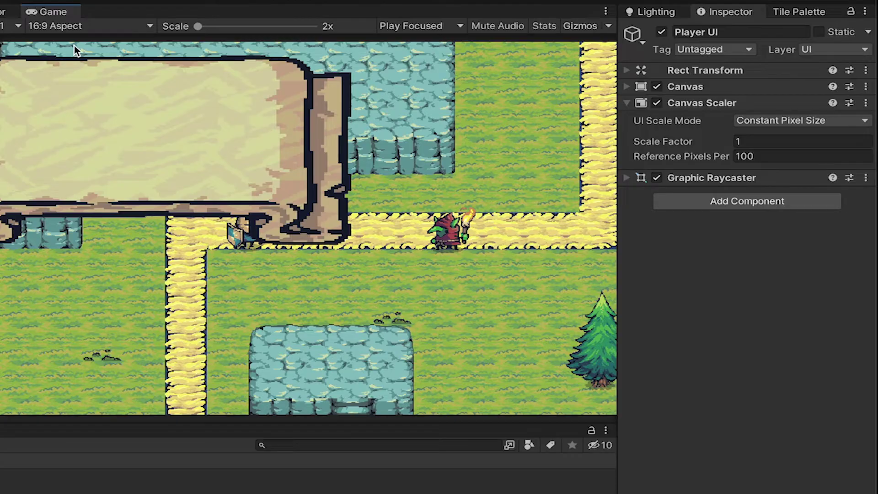
{"action": "left_click", "coordinate": [92, 25]}
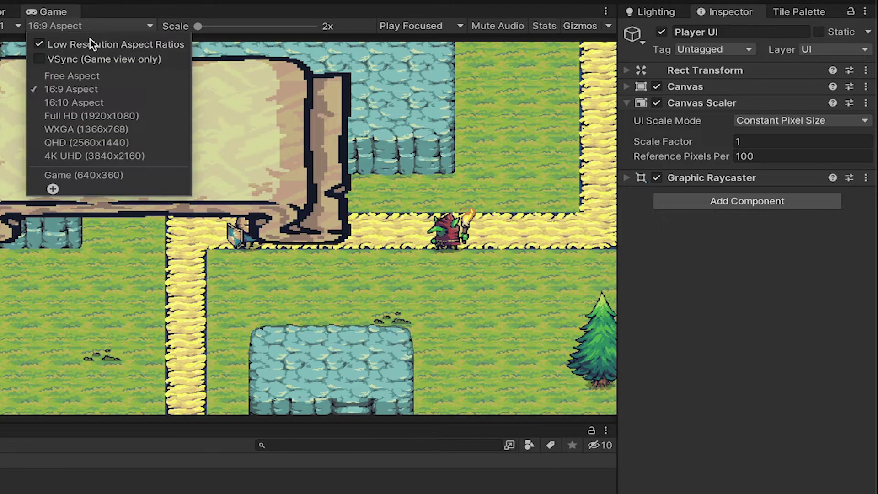
{"action": "left_click", "coordinate": [88, 115]}
- Set the Canvas Scaler to Scale With Screen Size with a 1920 × 1080 reference resolution
{"action": "left_click", "coordinate": [793, 120]}
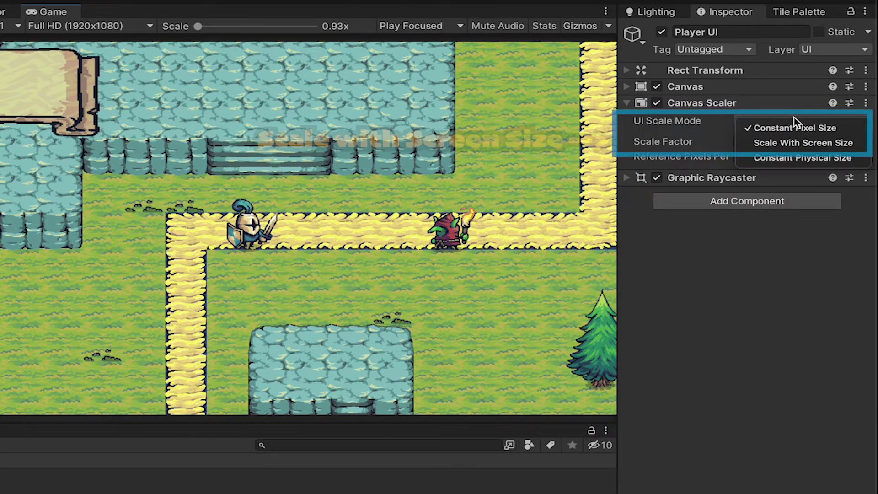
{"action": "left_click", "coordinate": [798, 142]}
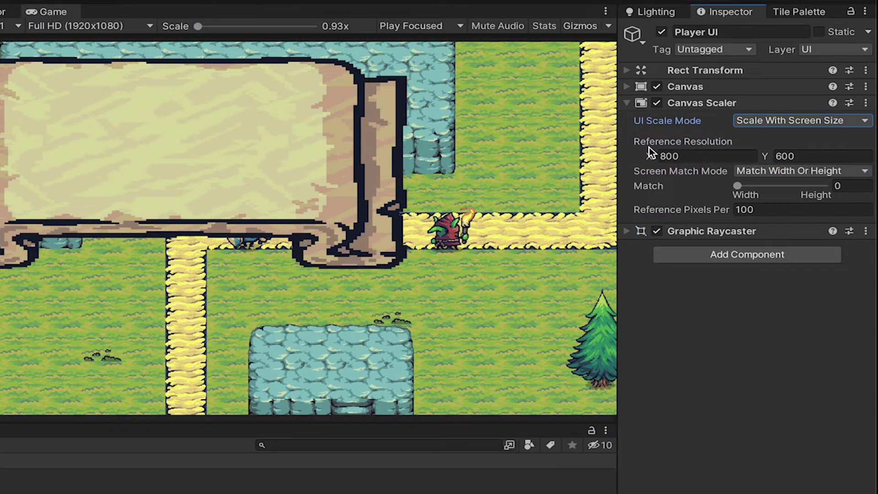
{"action": "type", "text": "1920"}
{"action": "key", "text": "Tab"}
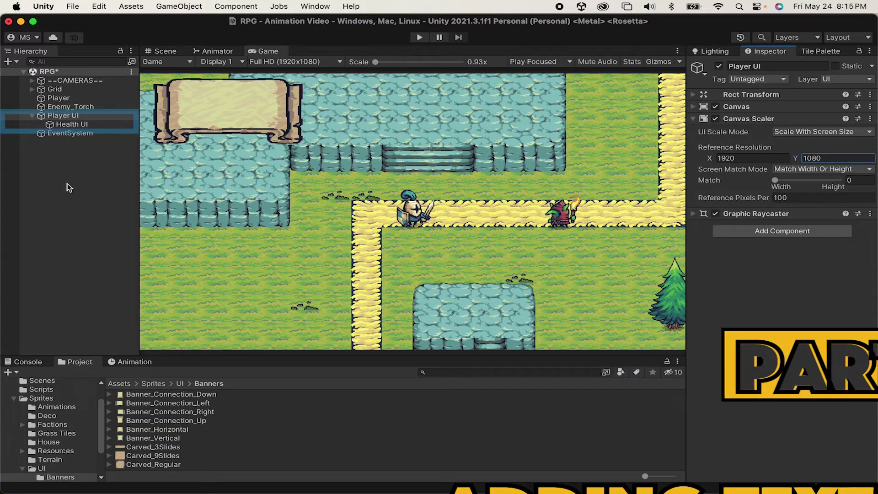
- Select Health UI and dismiss its creation menu without adding anything
{"action": "left_click", "coordinate": [82, 124]}
{"action": "right_click", "coordinate": [83, 124]}
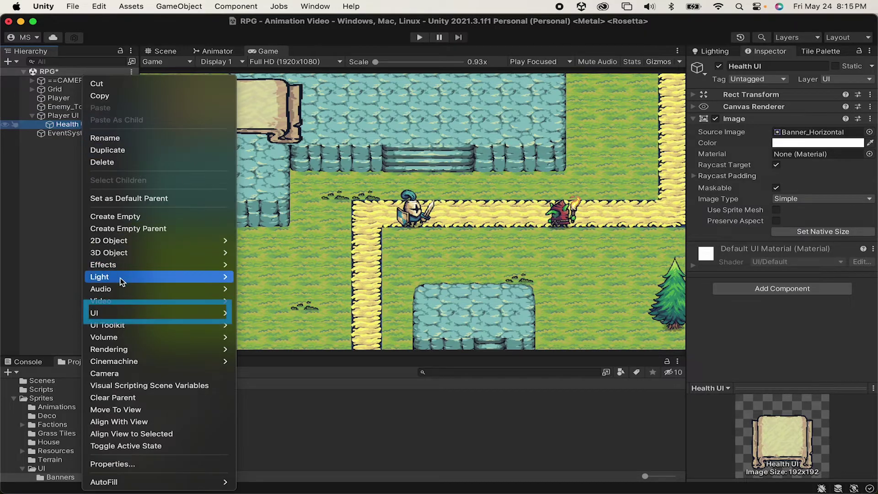
{"action": "mouse_move", "coordinate": [121, 312]}
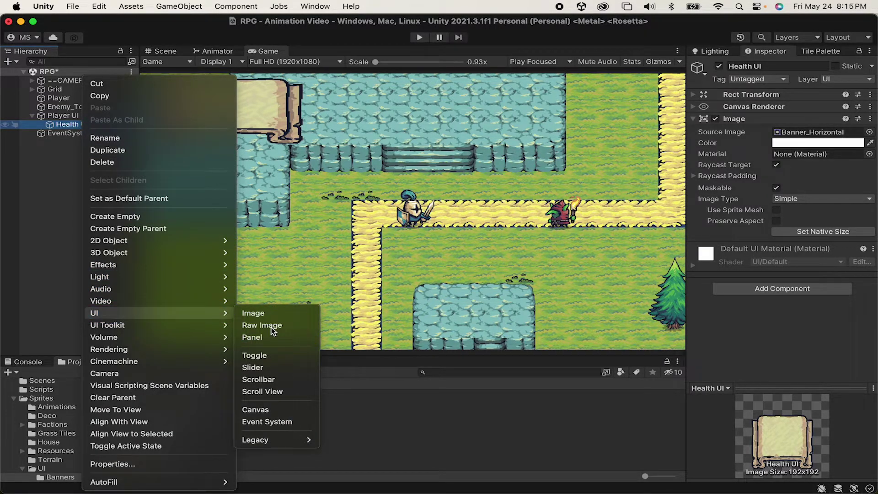
{"action": "key", "text": "Escape"}
- Find TextMeshPro in the Package Manager's Unity Registry by searching 'text' and install it
{"action": "left_click", "coordinate": [316, 7]}
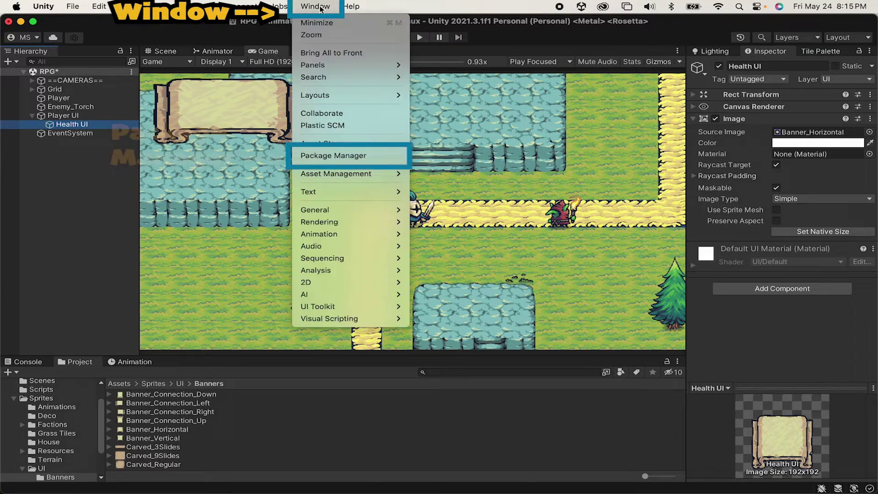
{"action": "left_click", "coordinate": [329, 155]}
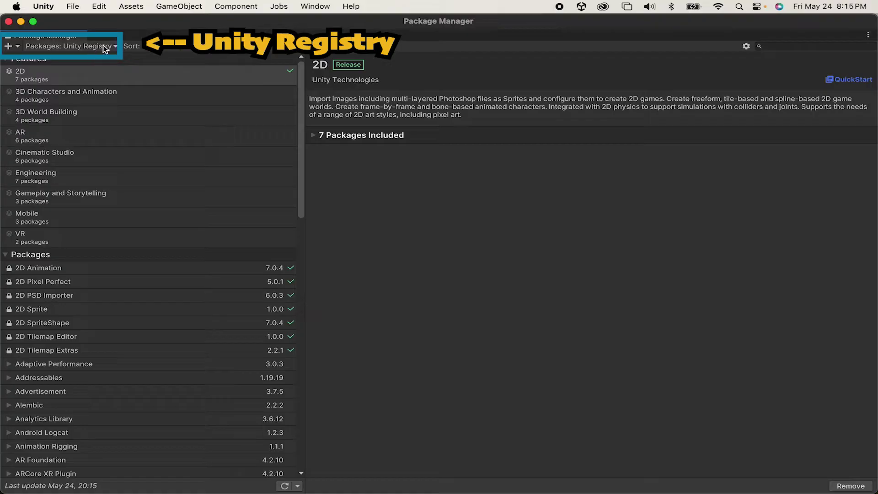
{"action": "left_click", "coordinate": [98, 46]}
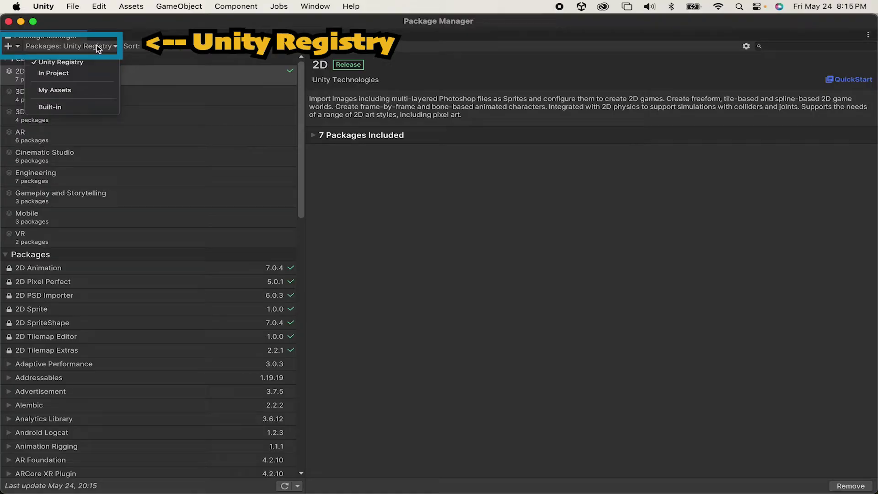
{"action": "left_click", "coordinate": [72, 61]}
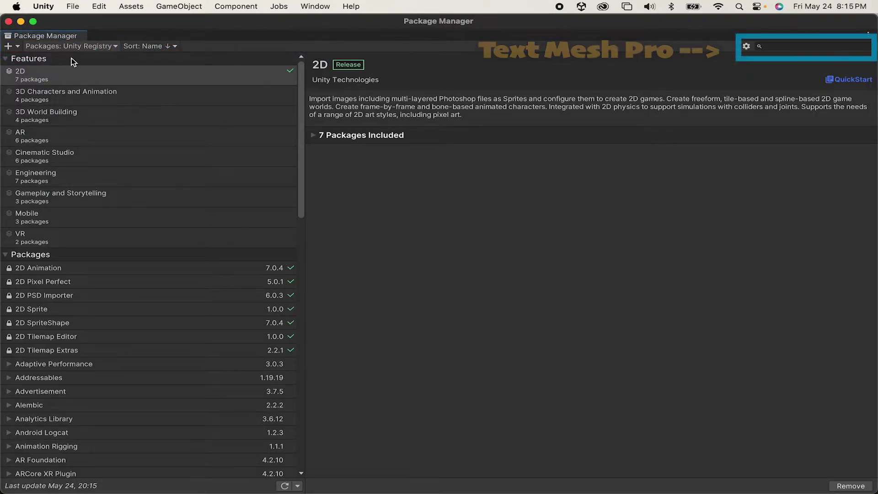
{"action": "left_click", "coordinate": [805, 49]}
{"action": "type", "text": "text"}
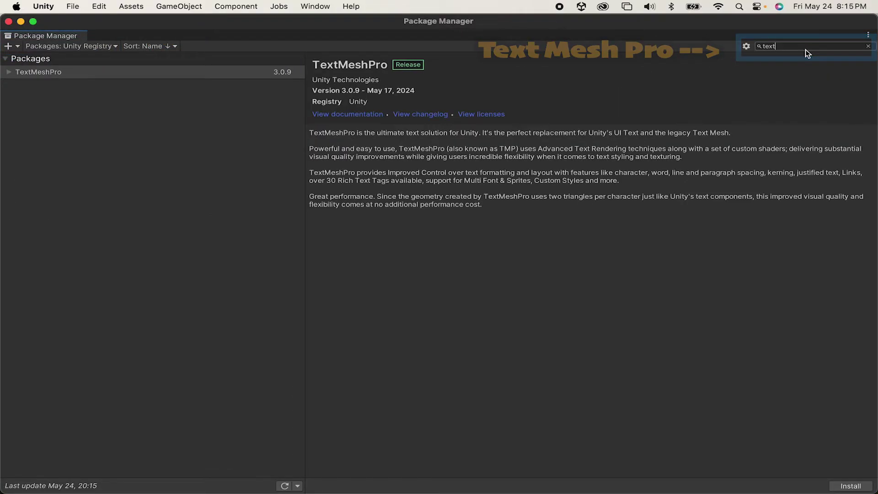
{"action": "left_click", "coordinate": [81, 73]}
{"action": "left_click", "coordinate": [829, 480]}
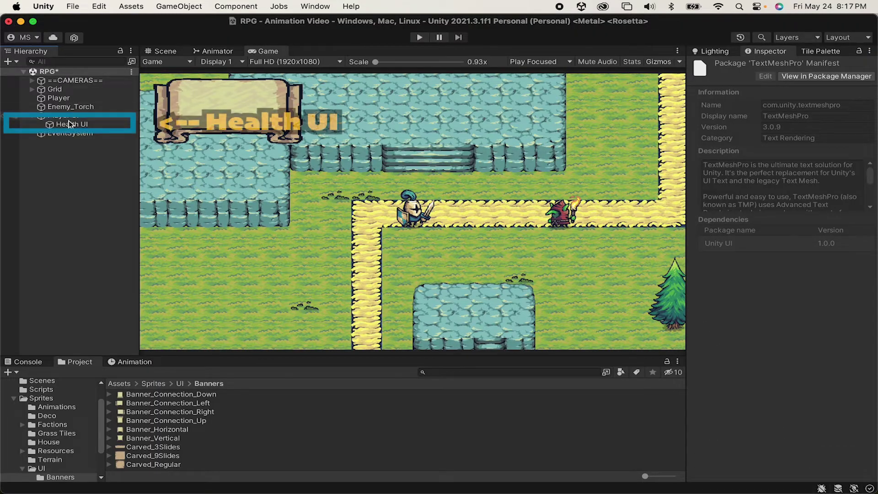
- Add a Text - TextMeshPro under Health UI and import TMP Essentials and Examples & Extras
{"action": "right_click", "coordinate": [71, 126]}
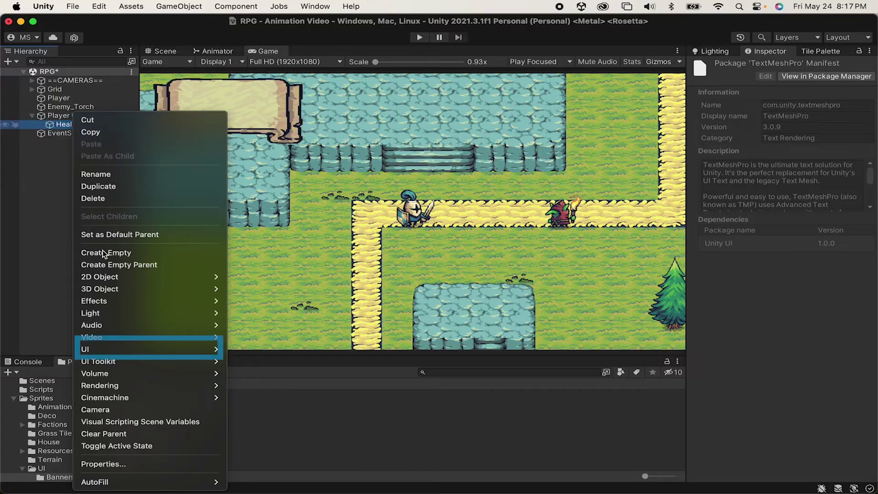
{"action": "mouse_move", "coordinate": [118, 347]}
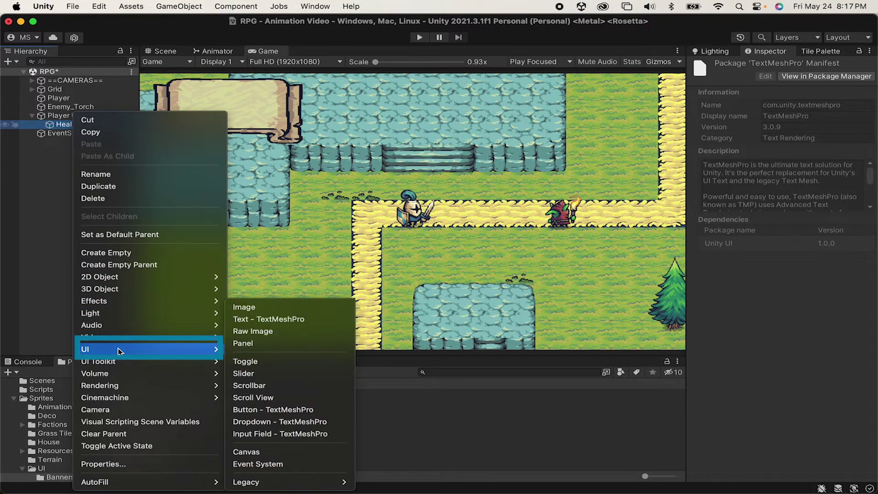
{"action": "left_click", "coordinate": [273, 318]}
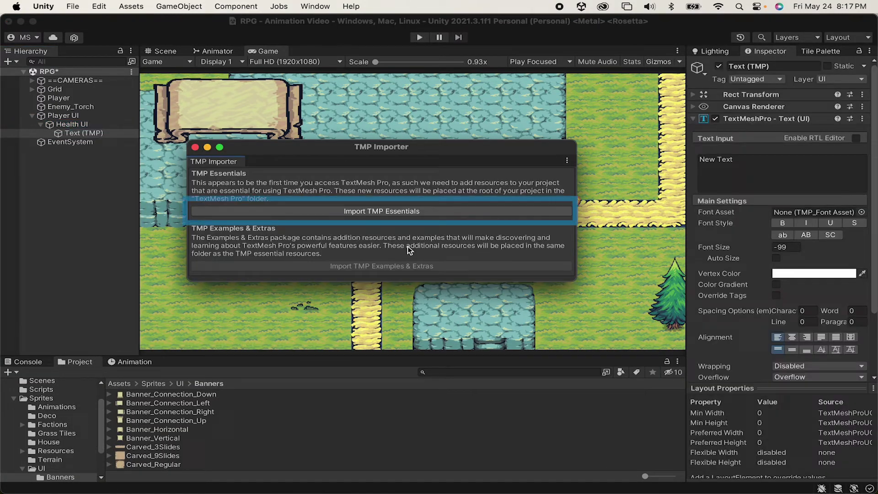
{"action": "left_click", "coordinate": [410, 211]}
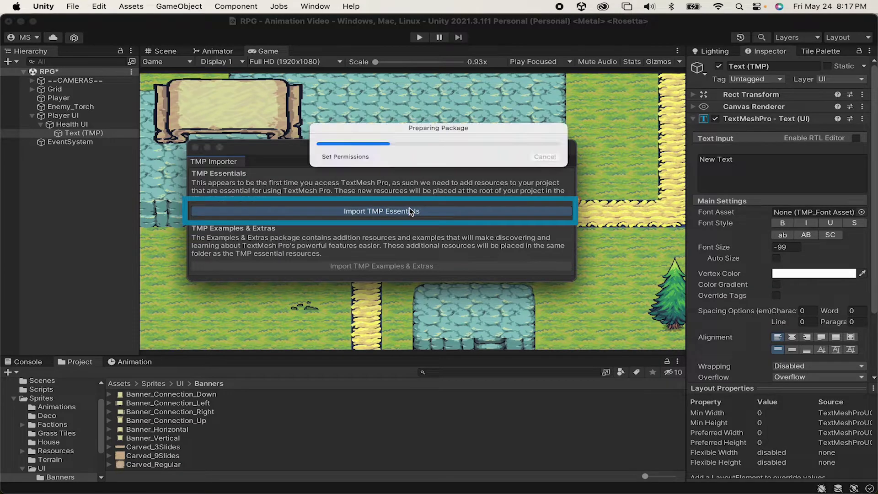
{"action": "left_click", "coordinate": [391, 263]}
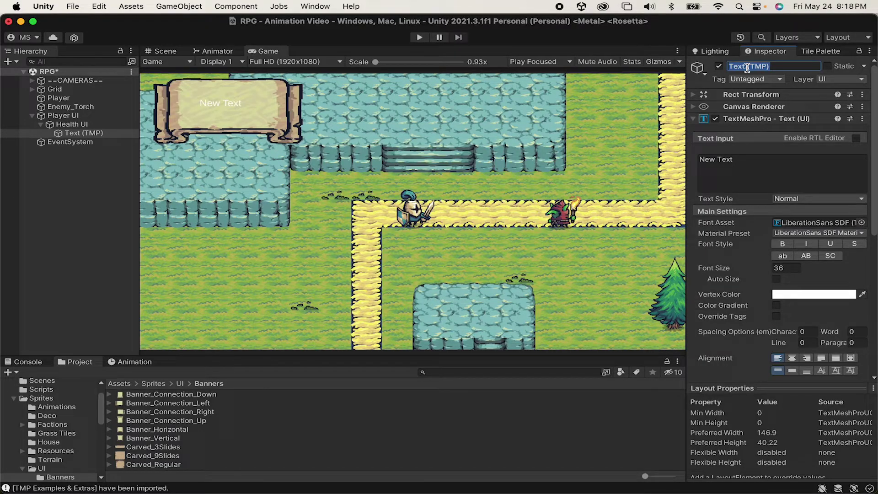
- Name the text object HP Text and set its text to 'HP: 100 / 100'
{"action": "type", "text": "HP Text"}
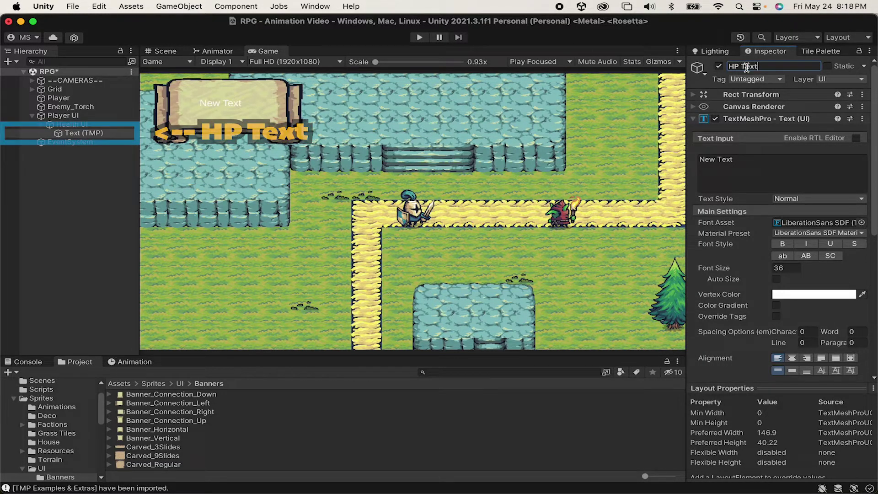
{"action": "left_click", "coordinate": [763, 173]}
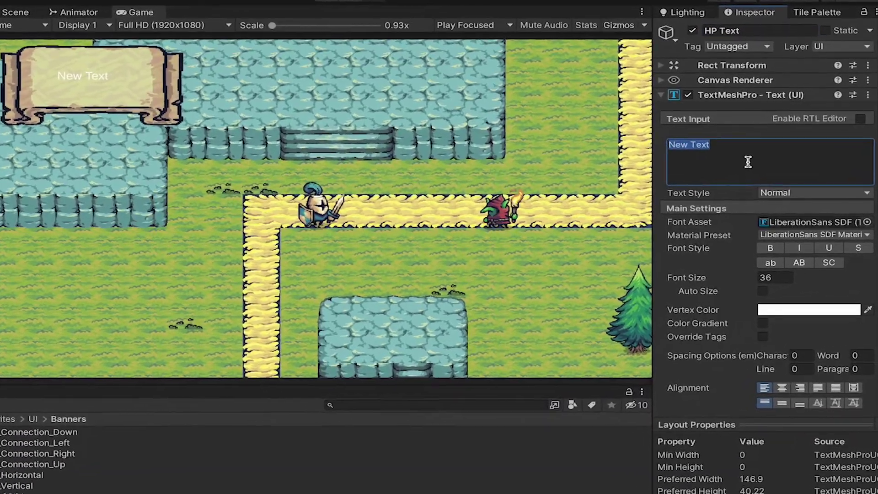
{"action": "type", "text": "HP"}
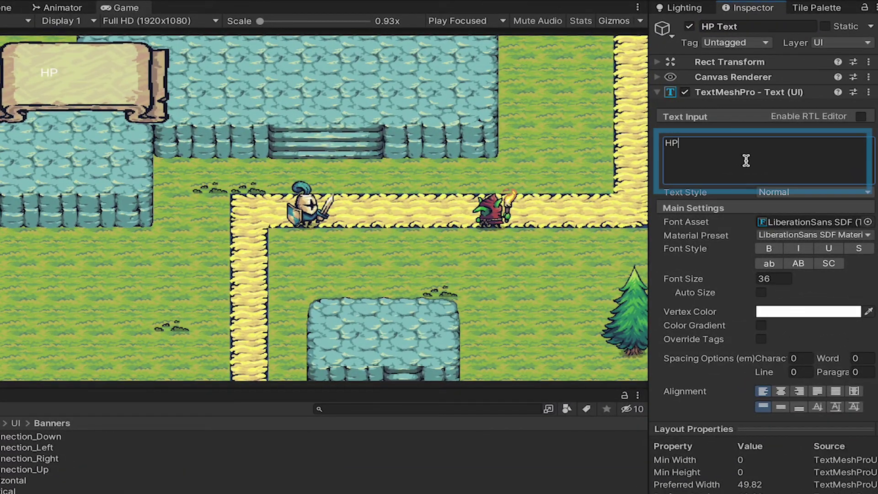
{"action": "type", "text": ": 100 / 100"}
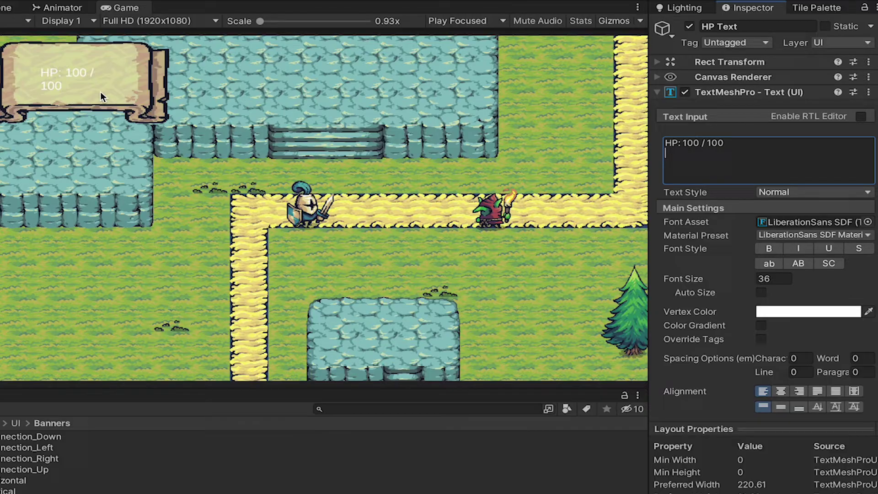
{"action": "left_click", "coordinate": [3, 8]}
{"action": "scroll", "coordinate": [297, 124], "scroll_direction": "up", "scroll_amount": 10}
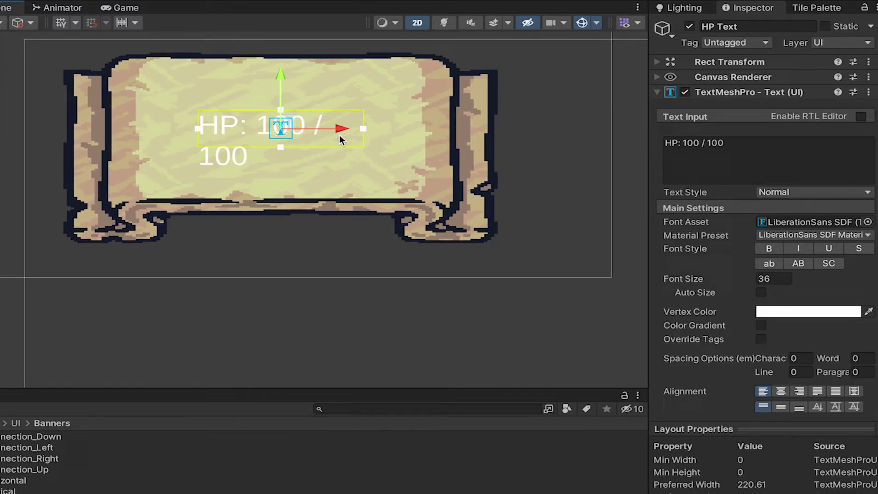
- Stretch-anchor HP Text to fill its parent Health UI banner
{"action": "left_click", "coordinate": [655, 64]}
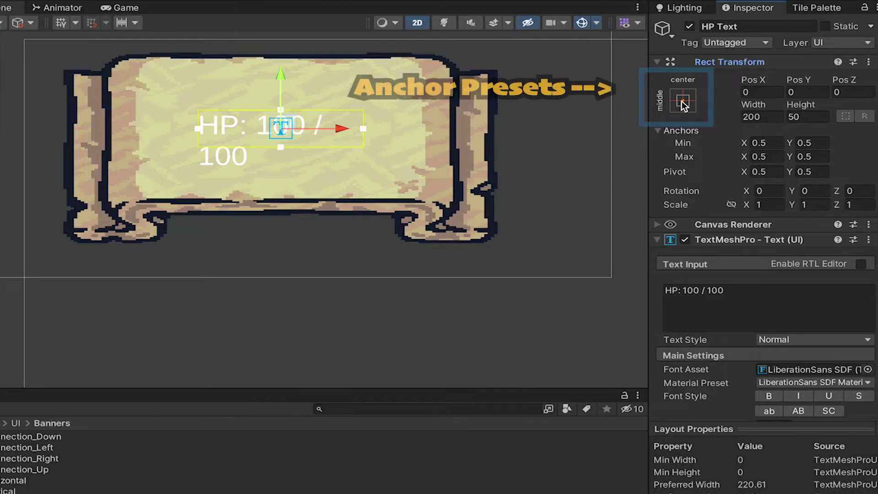
{"action": "left_click", "coordinate": [684, 100]}
{"action": "key", "text": "alt"}
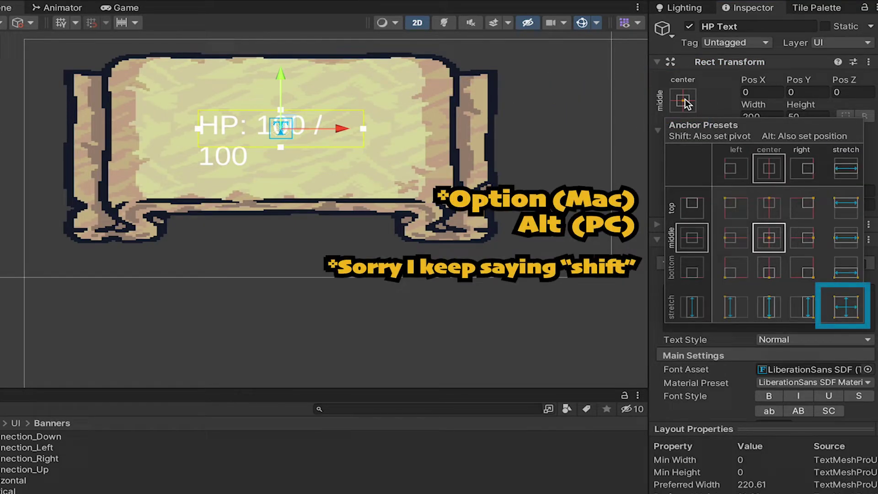
{"action": "left_click", "coordinate": [846, 308], "text": "alt"}
{"action": "scroll", "coordinate": [544, 178], "scroll_direction": "down", "scroll_amount": 3}
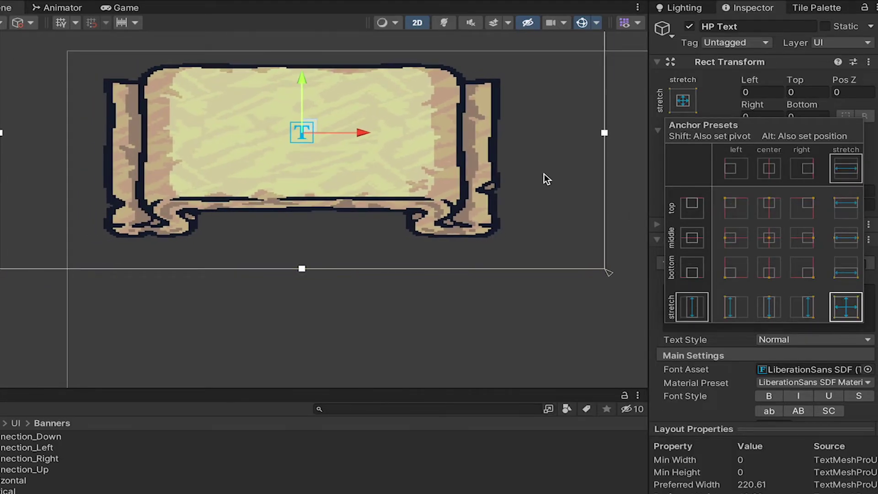
{"action": "left_click", "coordinate": [306, 71]}
- Drag HP Text's top, bottom, right and left edges inward to fit the parchment area
{"action": "left_click_drag", "start_coordinate": [303, 55], "coordinate": [304, 94]}
{"action": "left_click_drag", "start_coordinate": [302, 258], "coordinate": [303, 200]}
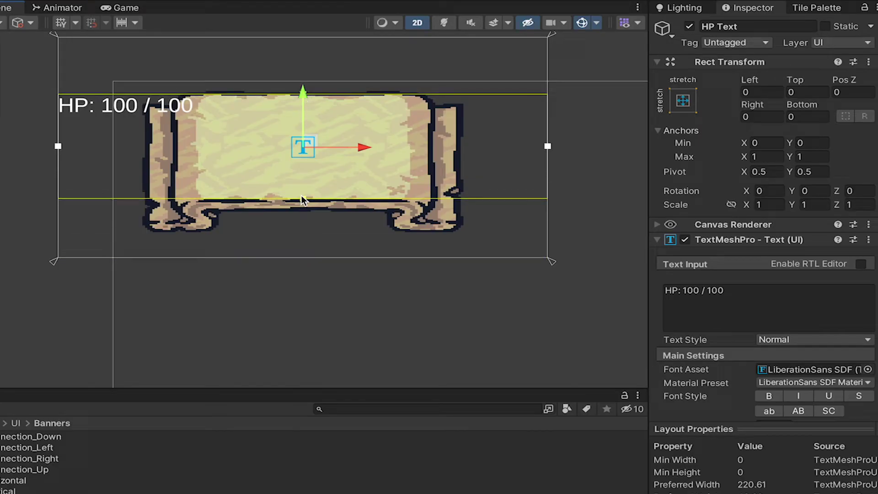
{"action": "left_click_drag", "start_coordinate": [547, 147], "coordinate": [407, 151]}
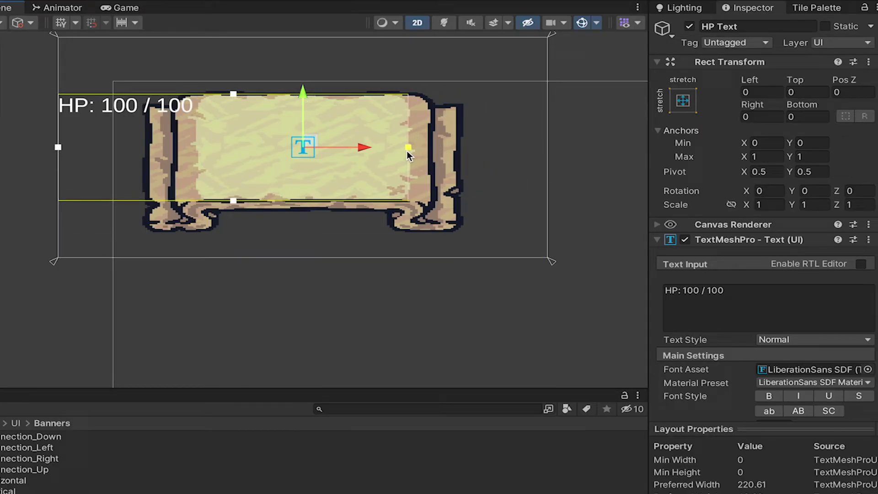
{"action": "left_click_drag", "start_coordinate": [58, 147], "coordinate": [193, 147]}
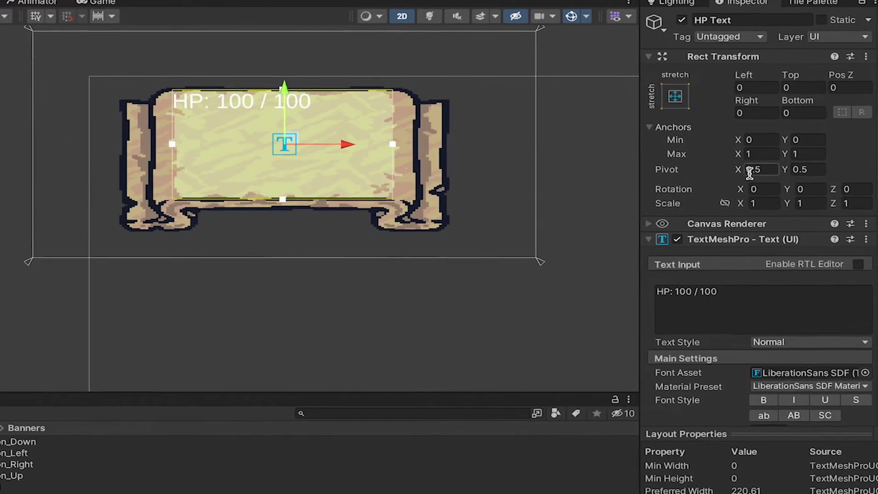
- Set the HP text to Bangers SDF font, black vertex colour, and font size 64
{"action": "left_click", "coordinate": [649, 56]}
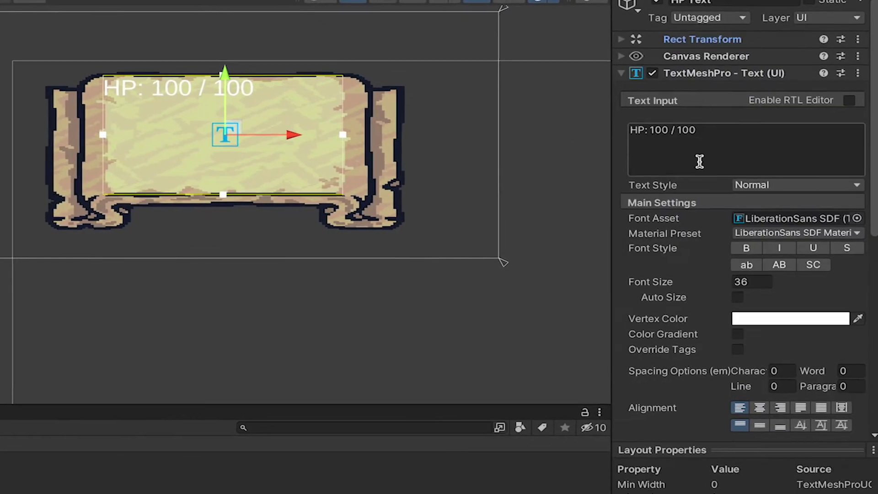
{"action": "left_click", "coordinate": [853, 216]}
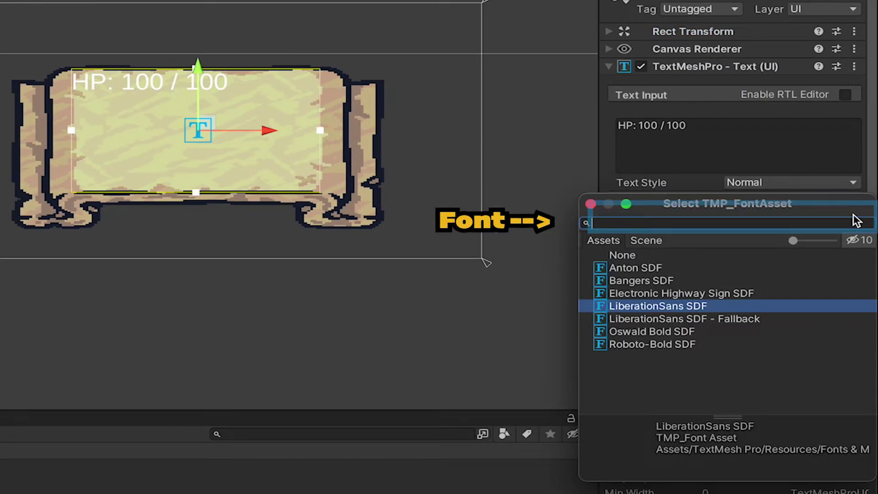
{"action": "left_click", "coordinate": [644, 280]}
{"action": "left_click", "coordinate": [643, 279]}
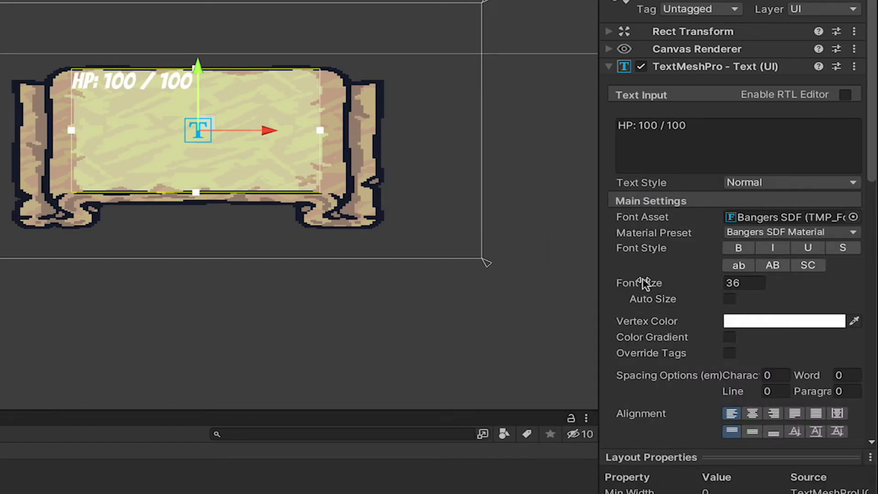
{"action": "left_click", "coordinate": [740, 318]}
{"action": "left_click_drag", "start_coordinate": [740, 320], "coordinate": [725, 421]}
{"action": "left_click", "coordinate": [683, 221]}
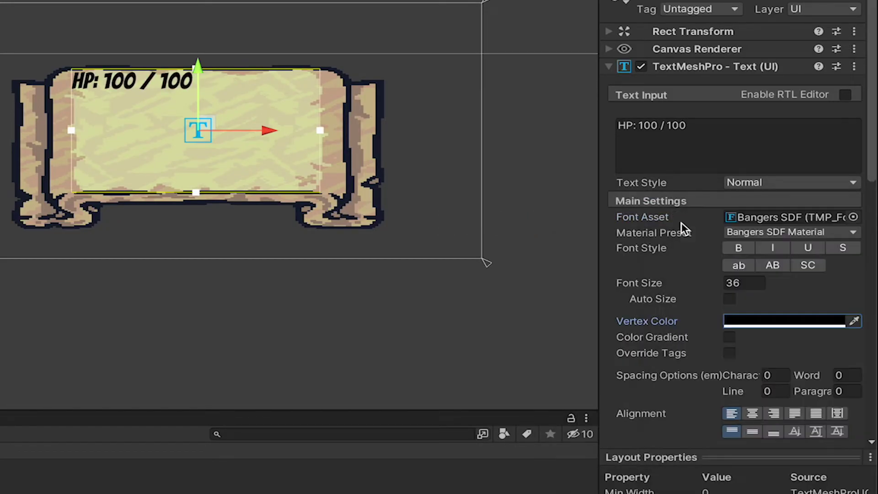
{"action": "left_click", "coordinate": [740, 284]}
{"action": "type", "text": "64"}
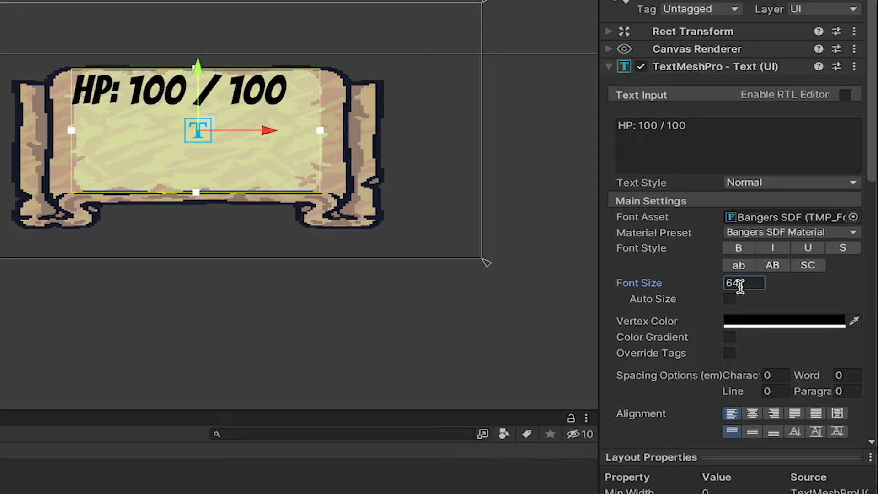
- Centre the text middle/center and enable an Underlay offset to about -0.76, -0.48
{"action": "scroll", "coordinate": [768, 320], "scroll_direction": "down", "scroll_amount": 3}
{"action": "left_click", "coordinate": [751, 372]}
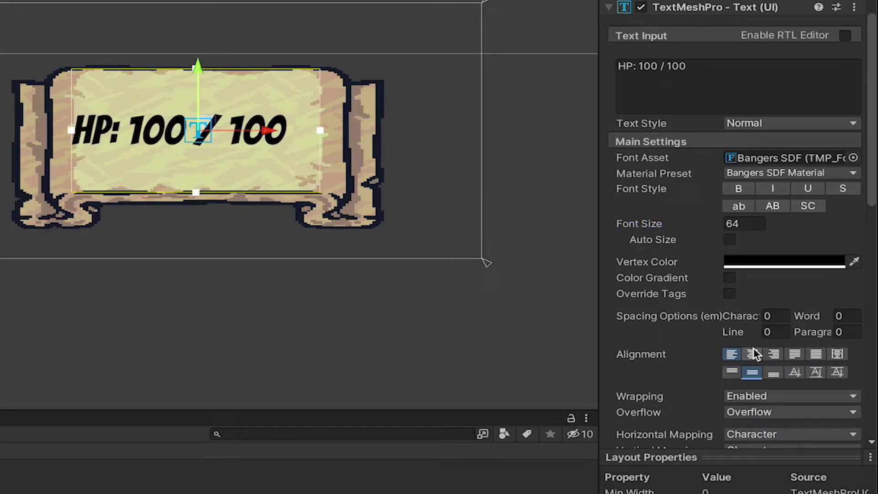
{"action": "left_click", "coordinate": [752, 353]}
{"action": "scroll", "coordinate": [691, 202], "scroll_direction": "down", "scroll_amount": 10}
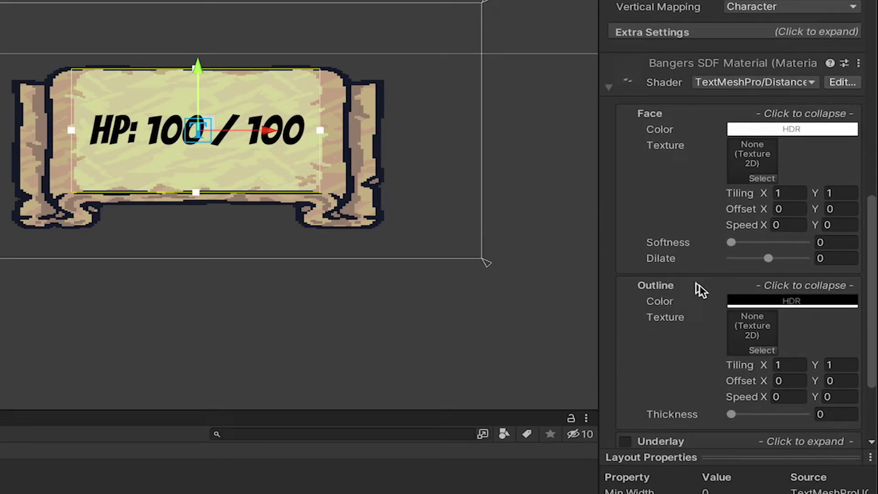
{"action": "scroll", "coordinate": [658, 320], "scroll_direction": "down", "scroll_amount": 2}
{"action": "left_click", "coordinate": [625, 343]}
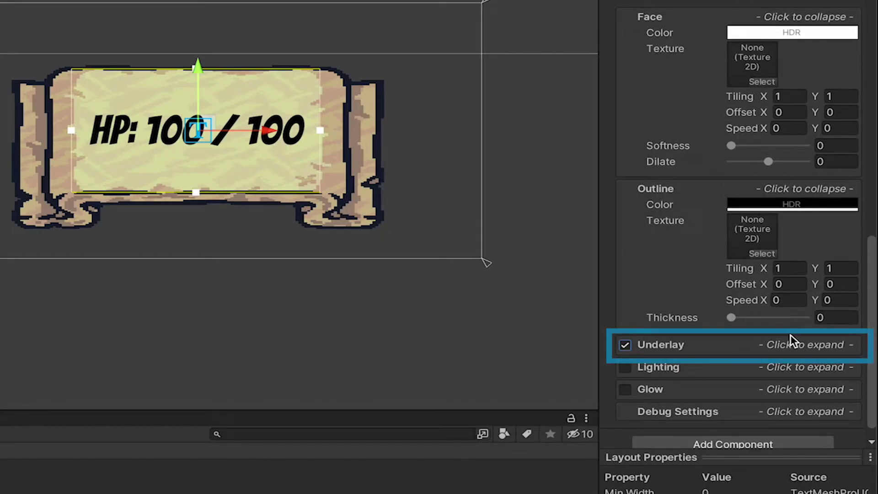
{"action": "left_click", "coordinate": [736, 341]}
{"action": "scroll", "coordinate": [756, 343], "scroll_direction": "down", "scroll_amount": 3}
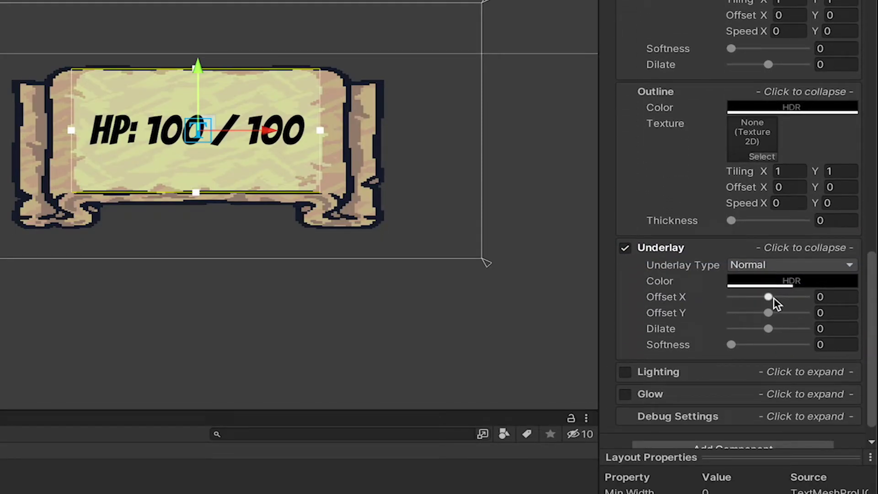
{"action": "left_click_drag", "start_coordinate": [773, 297], "coordinate": [753, 311]}
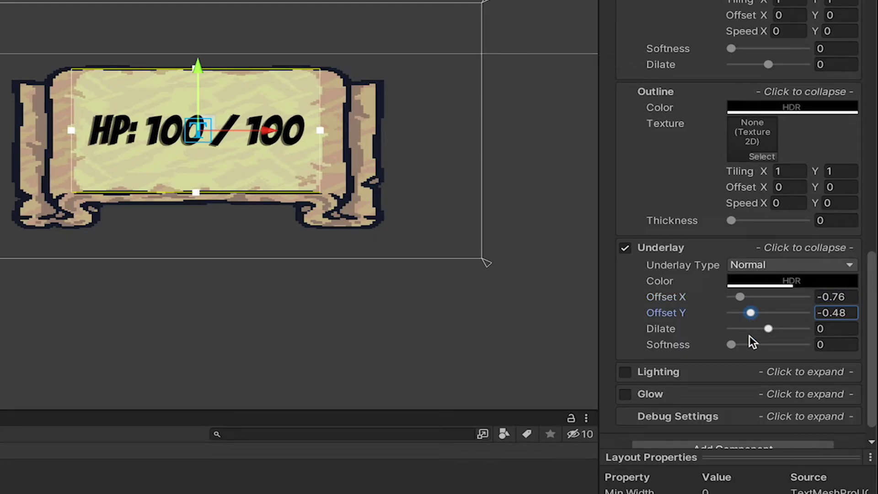
{"action": "left_click", "coordinate": [420, 190]}
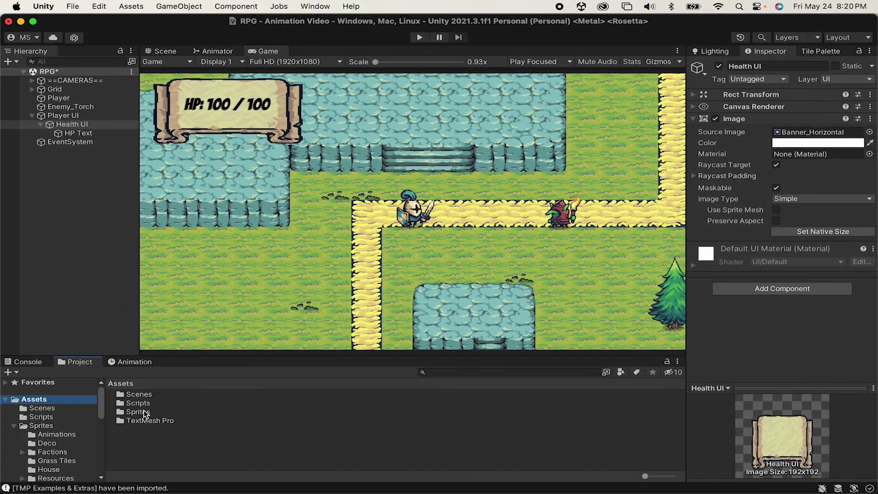
- Add 'public TMP_Text healthText;' below maxHealth in PlayerHealth.cs
{"action": "double_click", "coordinate": [141, 404]}
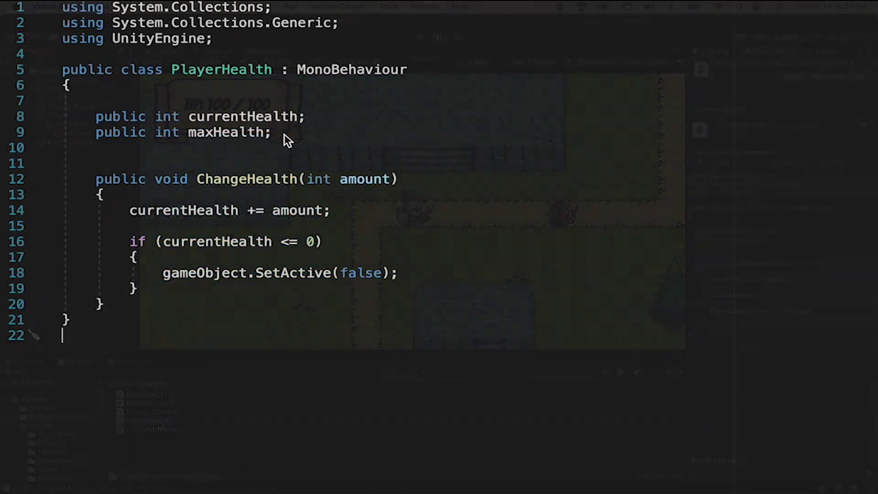
{"action": "key", "text": "Return"}
{"action": "key", "text": "Return"}
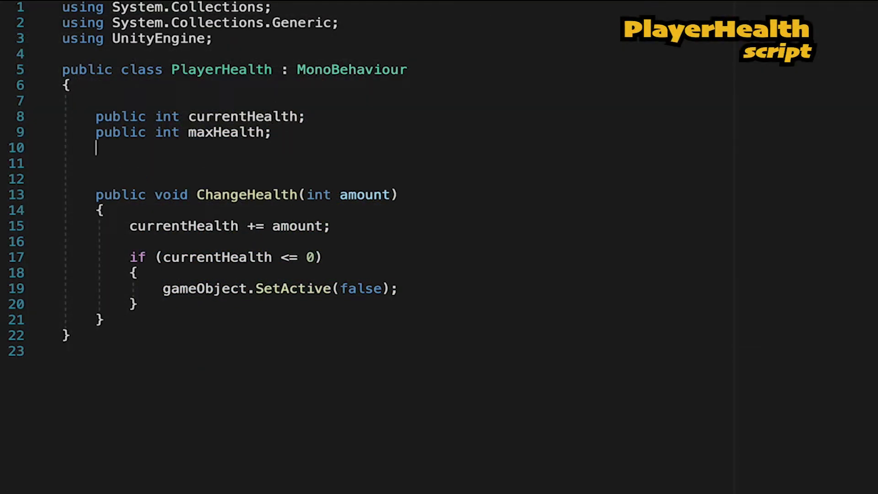
{"action": "type", "text": "pub"}
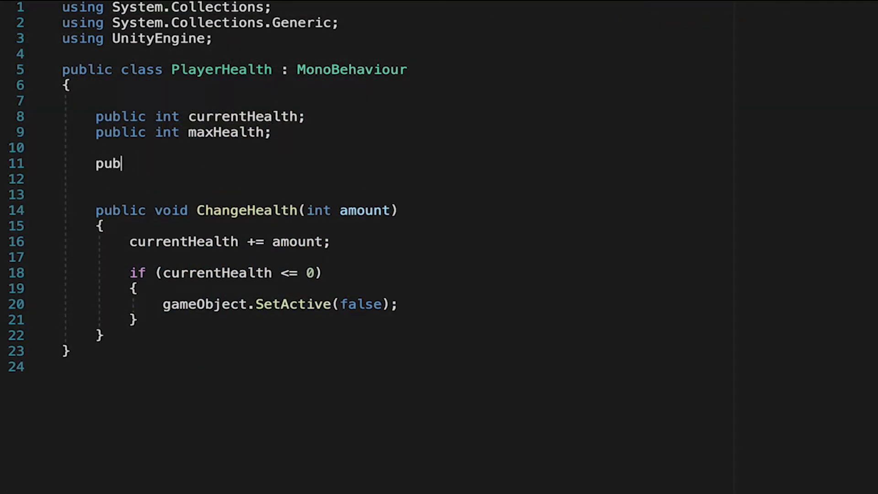
{"action": "type", "text": "lic TMP_Text "}
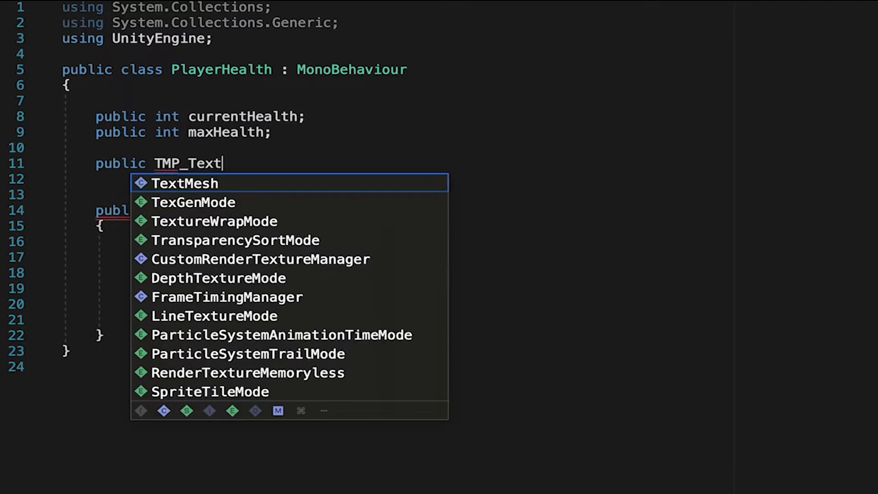
{"action": "type", "text": "healthText;"}
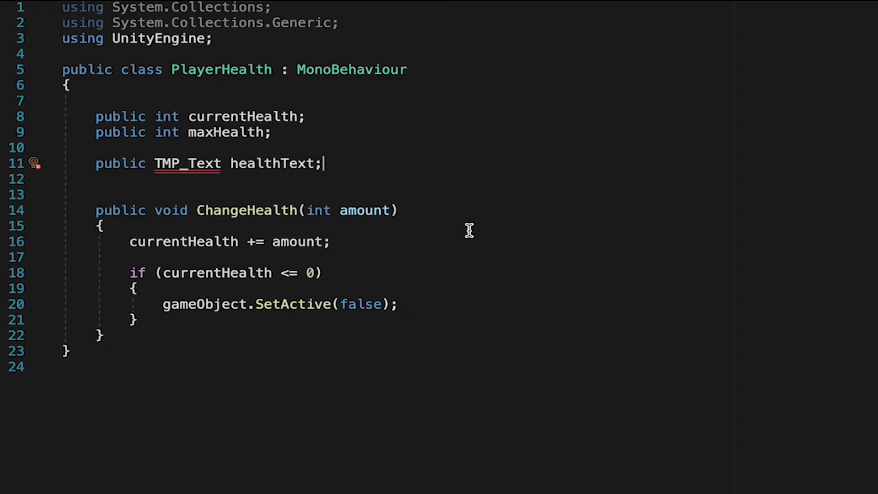
- Add 'using TMPro;' beneath the UnityEngine import line
{"action": "left_click", "coordinate": [250, 39]}
{"action": "key", "text": "Return"}
{"action": "type", "text": "usin"}
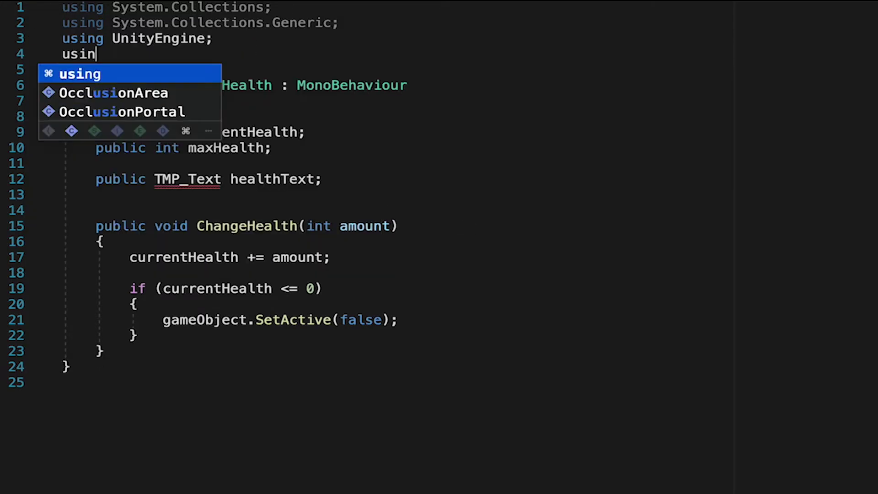
{"action": "type", "text": "g TMP"}
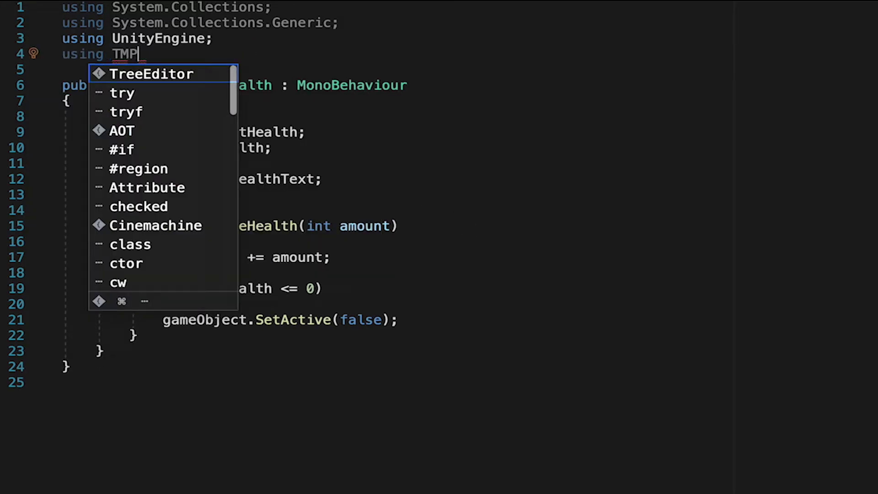
{"action": "type", "text": "ro;"}
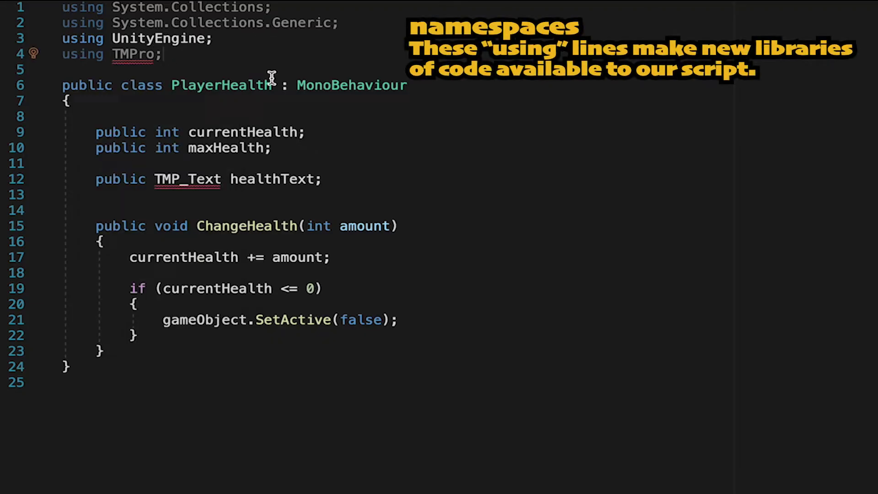
{"action": "key", "text": "Return"}
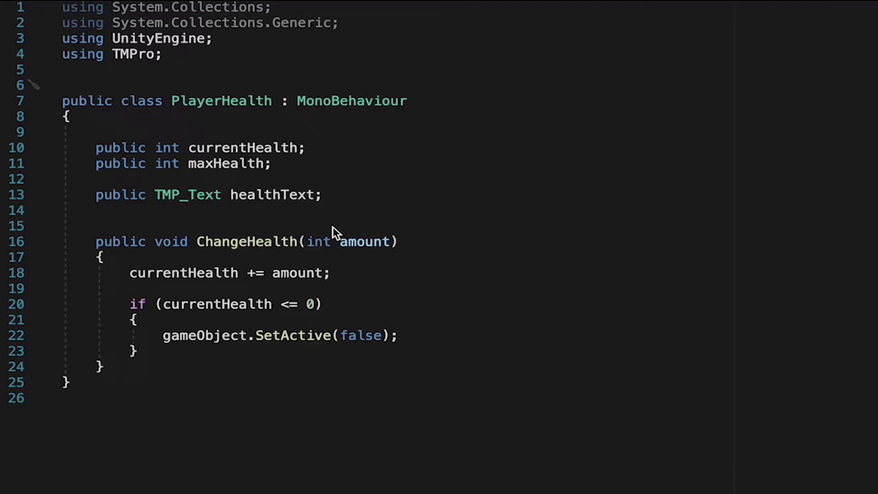
{"action": "left_click", "coordinate": [275, 217]}
- Add a Start method setting healthText.text to "HP: " + currentHealth + " / " + maxHealth
{"action": "key", "text": "Return"}
{"action": "type", "text": "Start"}
{"action": "key", "text": "Tab"}
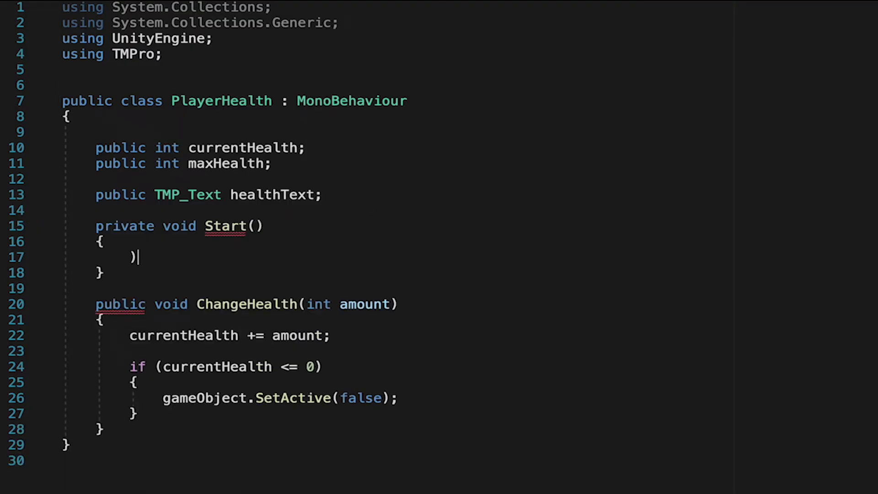
{"action": "left_click", "coordinate": [166, 210]}
{"action": "key", "text": "Return"}
{"action": "key", "text": "Return"}
{"action": "left_click", "coordinate": [273, 297]}
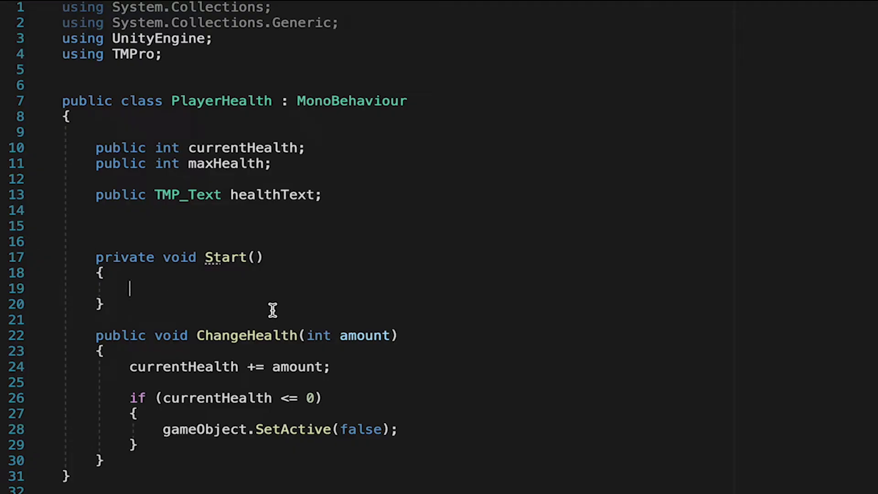
{"action": "type", "text": "healthText."}
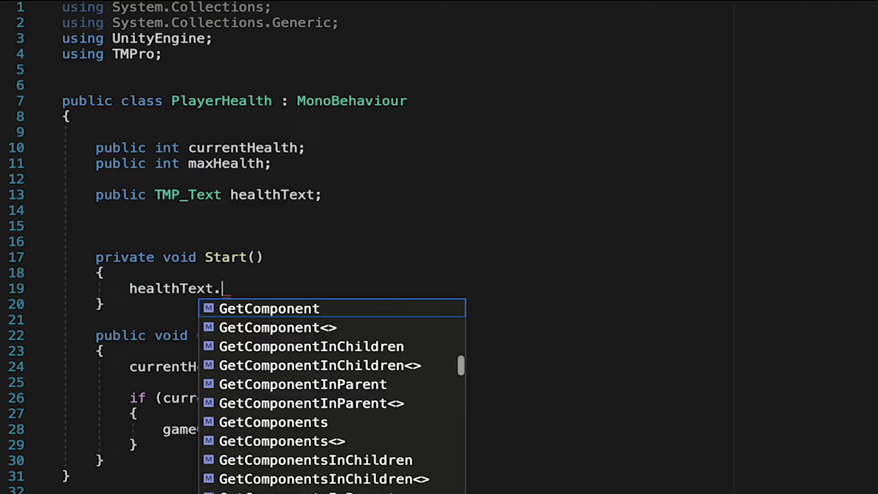
{"action": "type", "text": "text"}
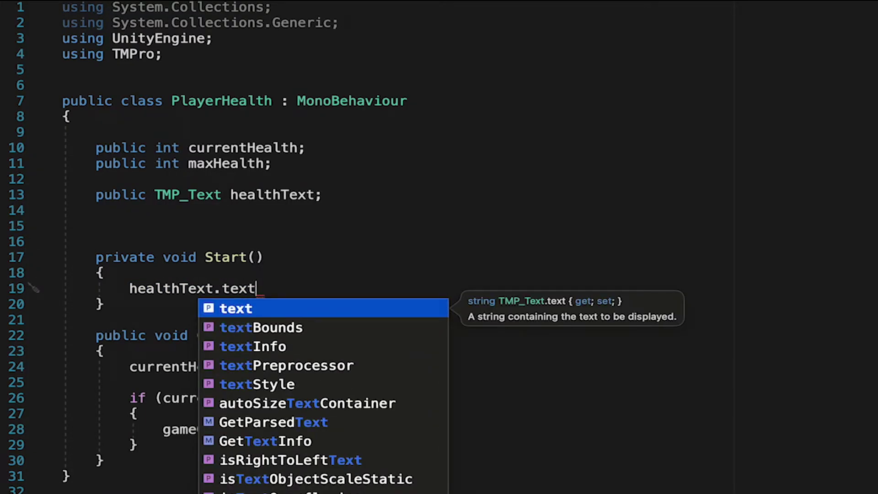
{"action": "type", "text": " = \"He"}
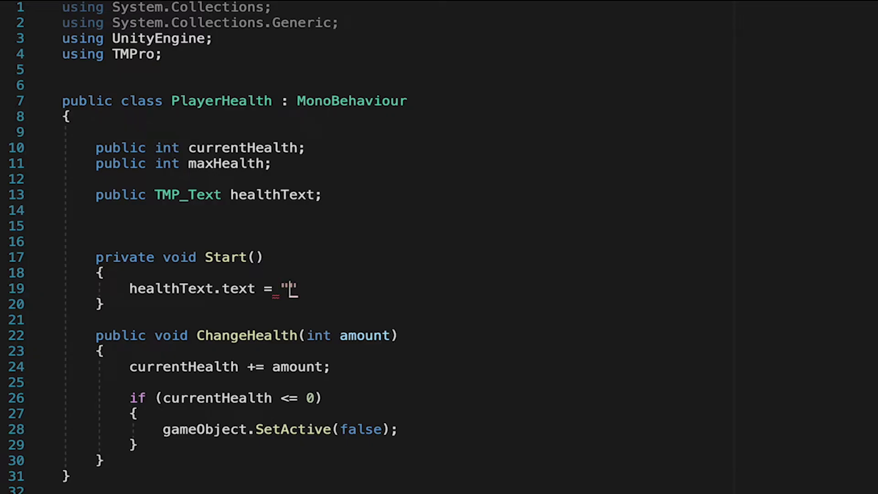
{"action": "key", "text": "BackSpace"}
{"action": "type", "text": "P: \""}
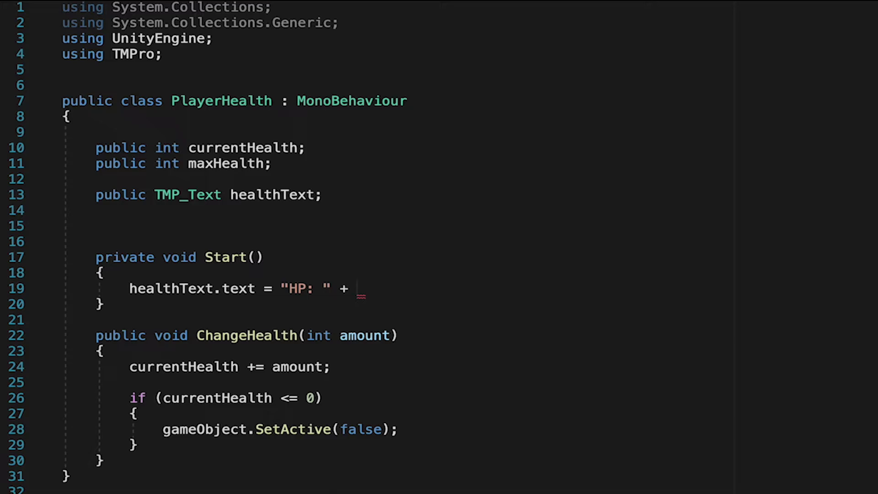
{"action": "type", "text": " + currentHealth"}
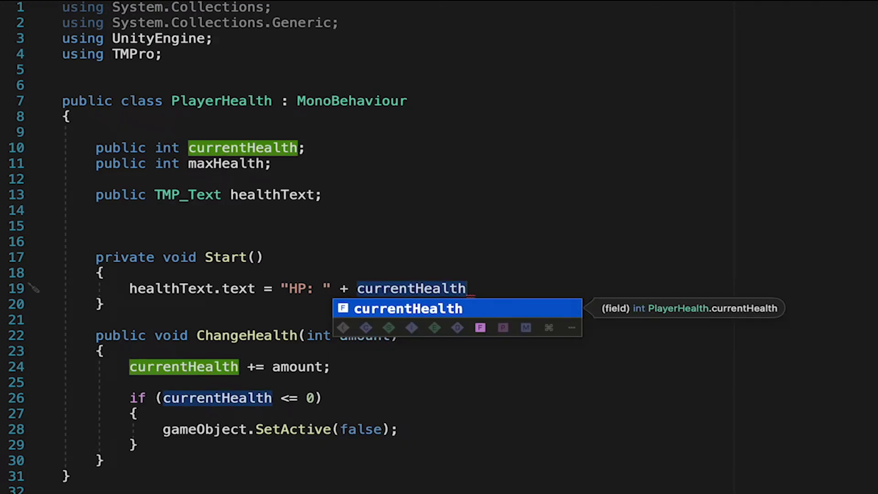
{"action": "type", "text": " + \" "}
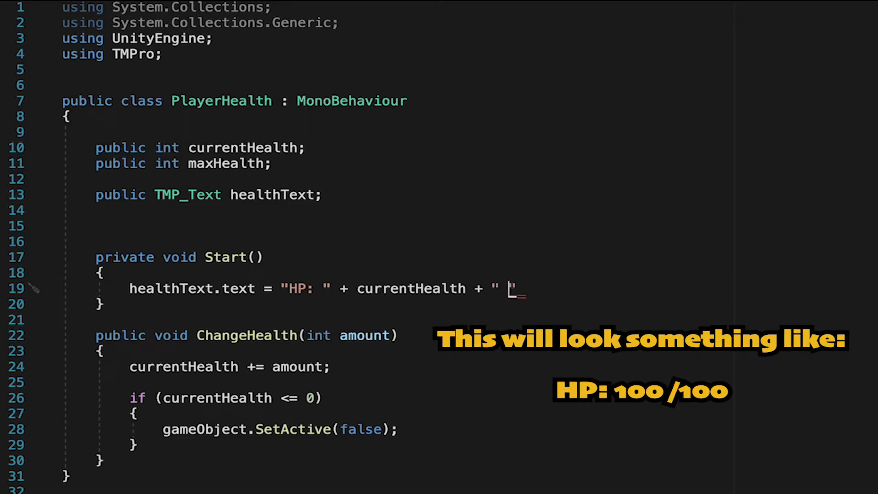
{"action": "type", "text": "/ \" + maxHealth"}
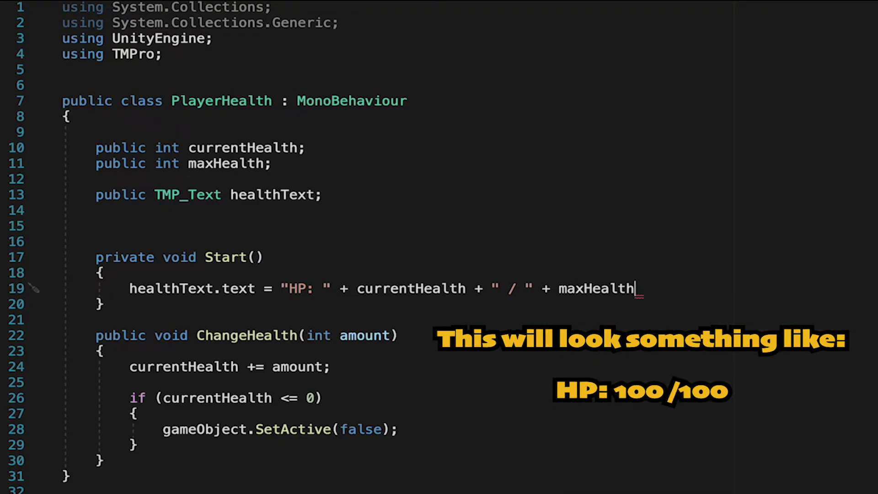
{"action": "type", "text": ";"}
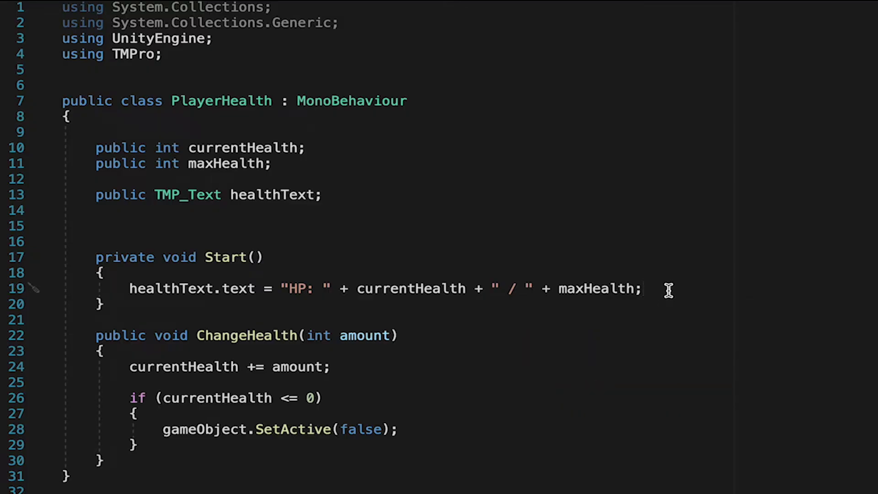
- Copy that healthText assignment onto a new line after currentHealth += amount in ChangeHealth
{"action": "left_click_drag", "start_coordinate": [668, 290], "coordinate": [76, 290]}
{"action": "key", "text": "ctrl+c"}
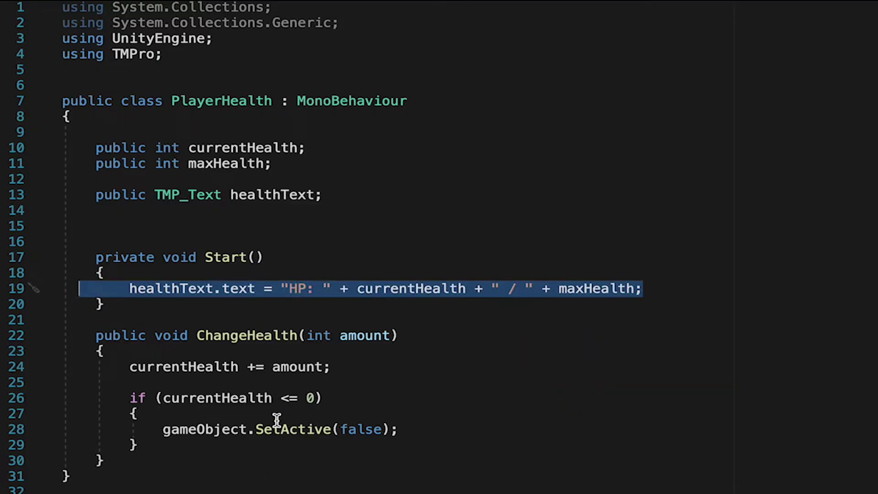
{"action": "left_click", "coordinate": [272, 380]}
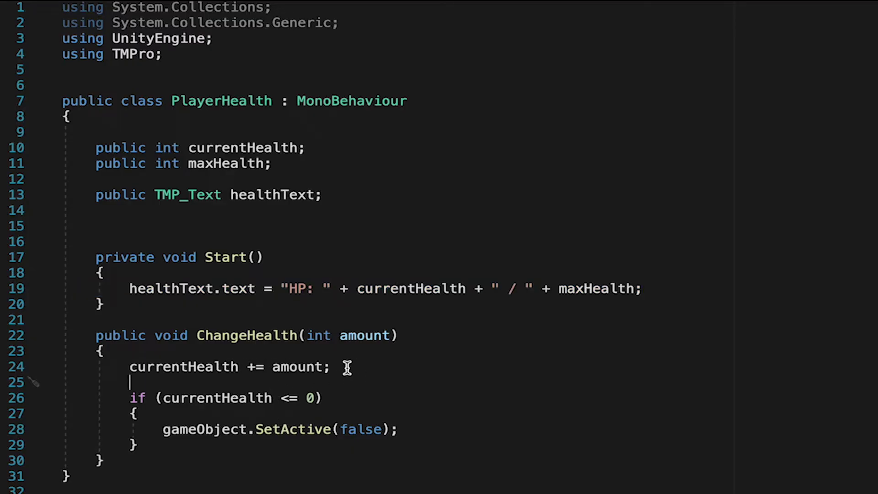
{"action": "key", "text": "Return"}
{"action": "key", "text": "ctrl+v"}
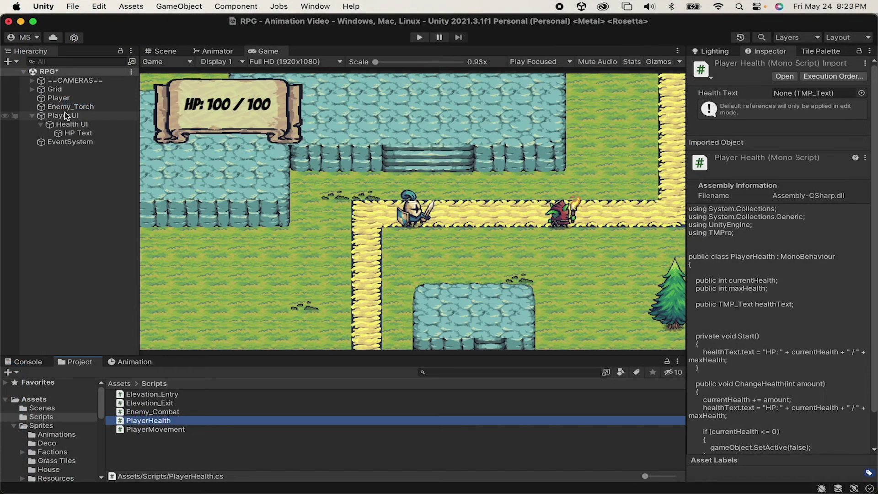
{"action": "left_click_drag", "start_coordinate": [59, 115], "coordinate": [59, 98]}
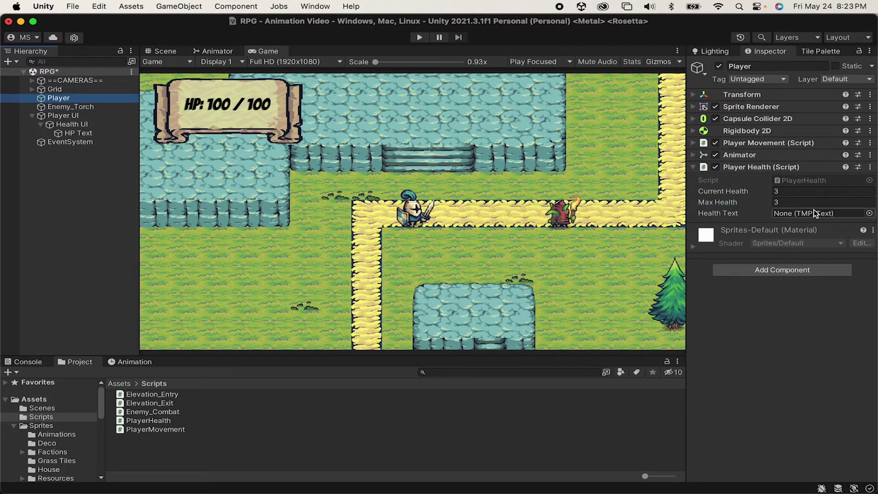
- Drop HP Text into Health Text, set placeholder text 'adhjkfhqjer', then play-test walking toward the goblin
{"action": "mouse_move", "coordinate": [74, 134]}
{"action": "left_mouse_down"}
{"action": "mouse_move", "coordinate": [274, 140]}
{"action": "mouse_move", "coordinate": [777, 186]}
{"action": "mouse_move", "coordinate": [783, 214]}
{"action": "left_mouse_up"}
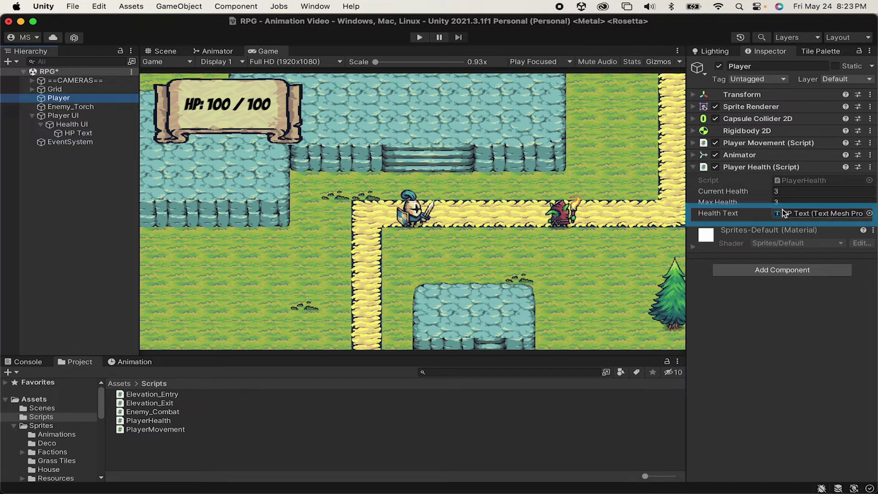
{"action": "left_click", "coordinate": [82, 133]}
{"action": "left_click", "coordinate": [744, 166]}
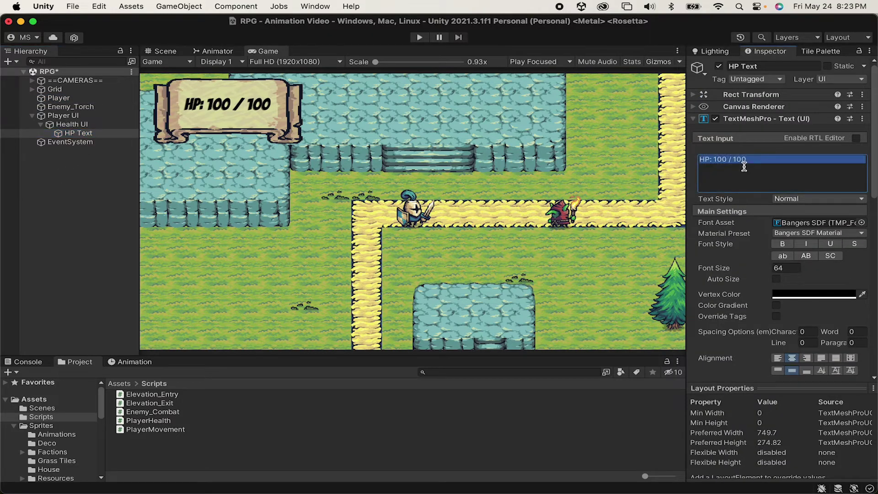
{"action": "type", "text": "adhjkfhqjer"}
{"action": "key", "text": "super+p"}
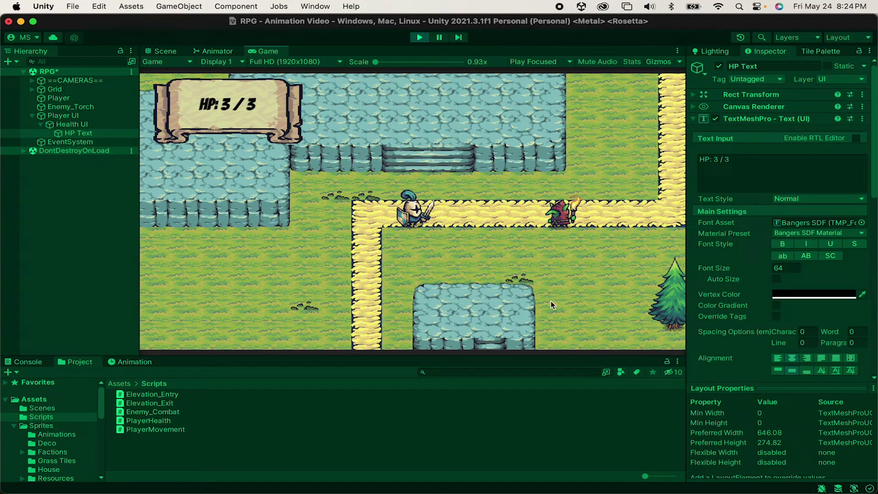
{"action": "key", "text": "d"}
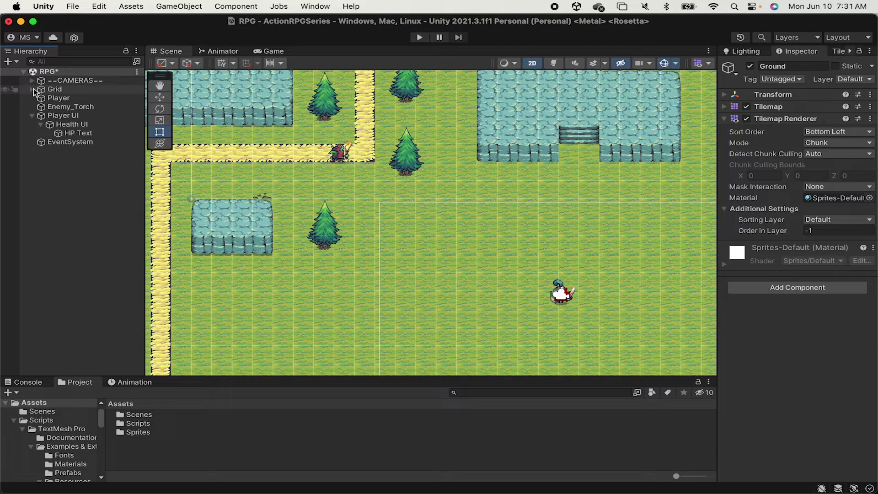
- Select and frame HP Text, then bring up the Animation window from the Window menu
{"action": "double_click", "coordinate": [78, 133]}
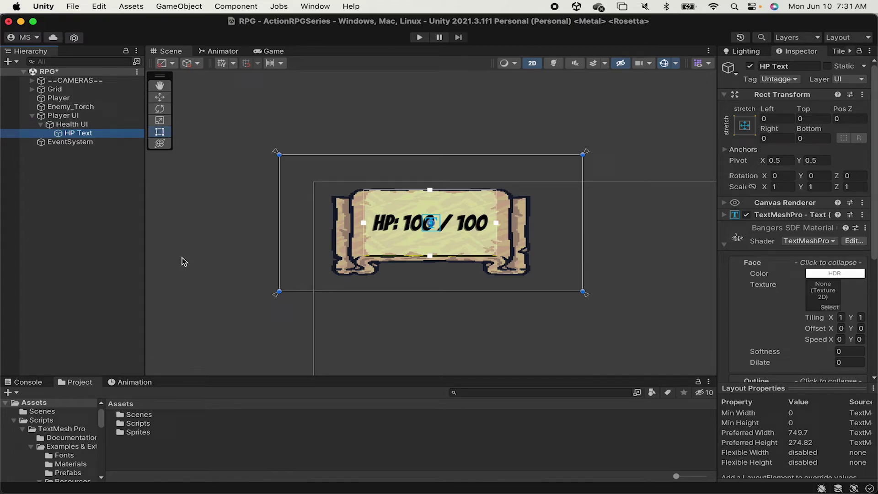
{"action": "left_click", "coordinate": [139, 382]}
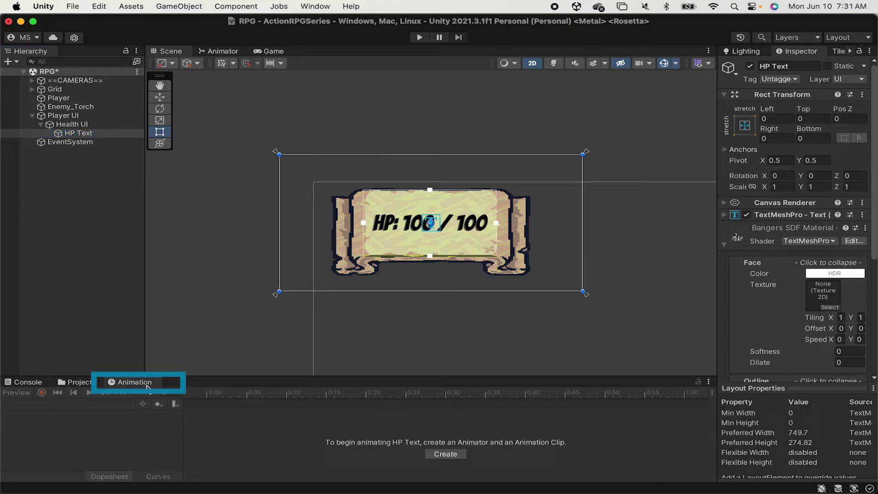
{"action": "left_click", "coordinate": [316, 6]}
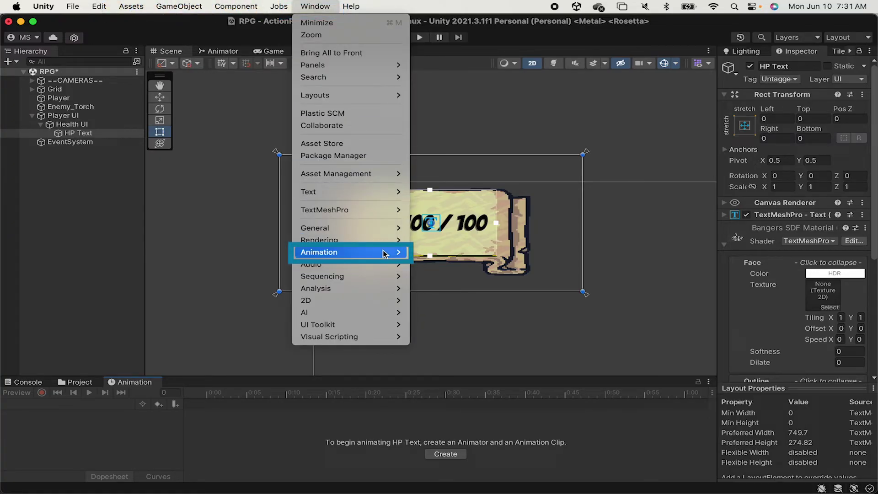
{"action": "mouse_move", "coordinate": [403, 252]}
{"action": "left_click", "coordinate": [431, 252]}
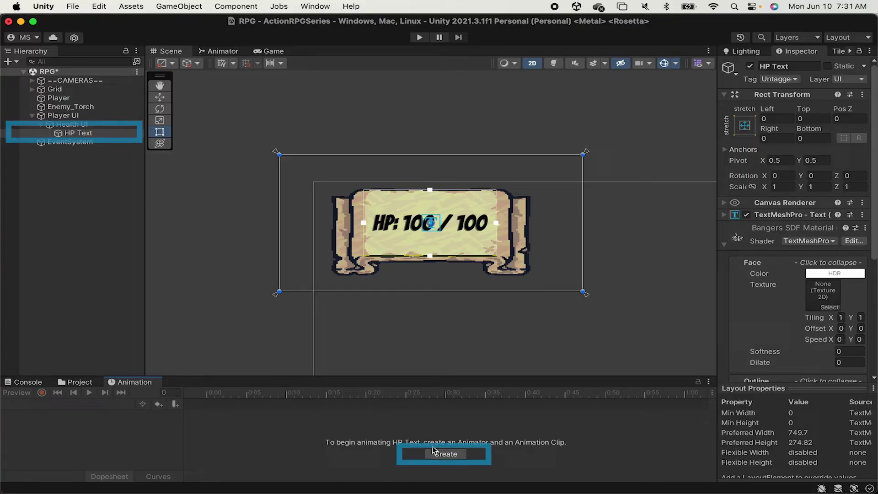
- Create a new clip named TextUpdate saved in Assets/Sprites/Animations
{"action": "left_click", "coordinate": [444, 454]}
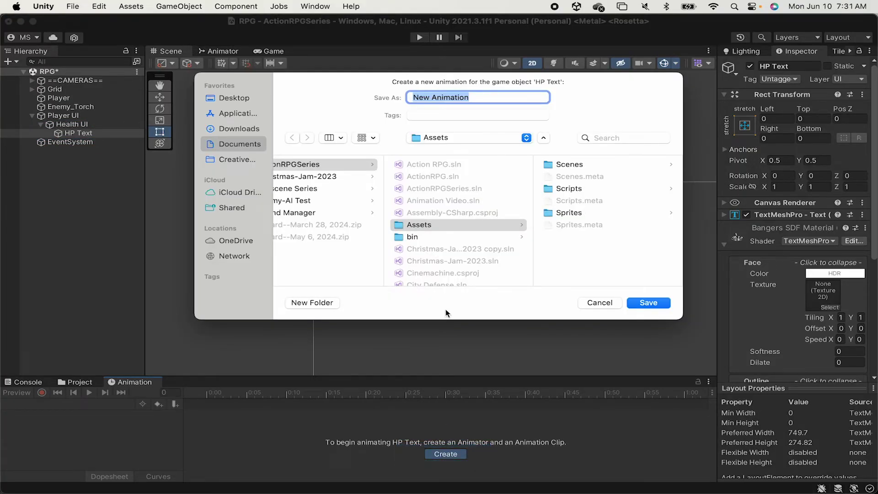
{"action": "left_click", "coordinate": [567, 213]}
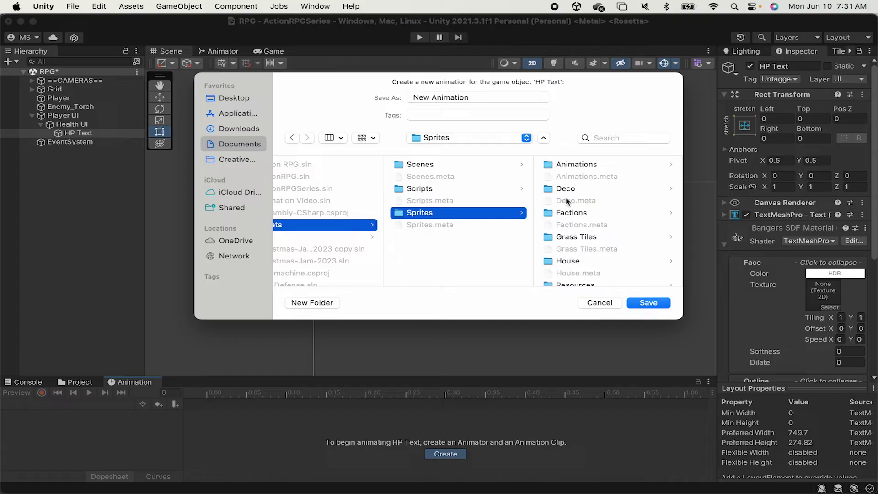
{"action": "left_click", "coordinate": [571, 166]}
{"action": "left_click", "coordinate": [485, 97]}
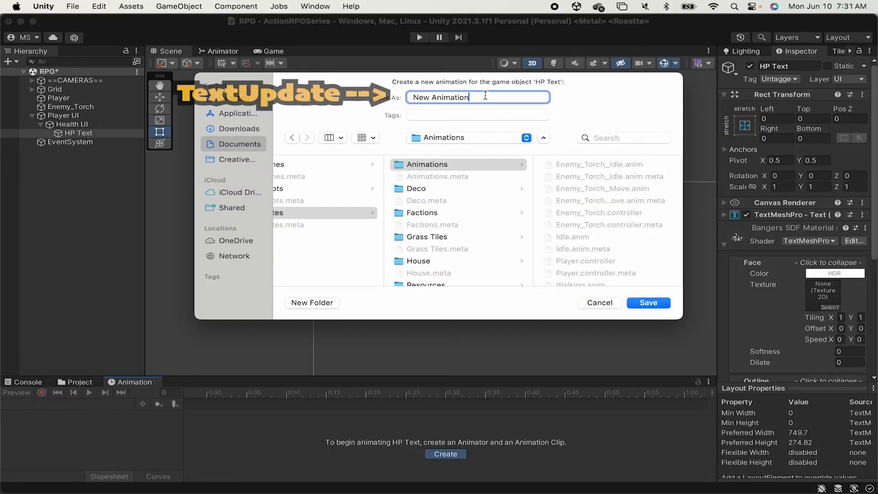
{"action": "key", "text": "super+a"}
{"action": "type", "text": "Tex"}
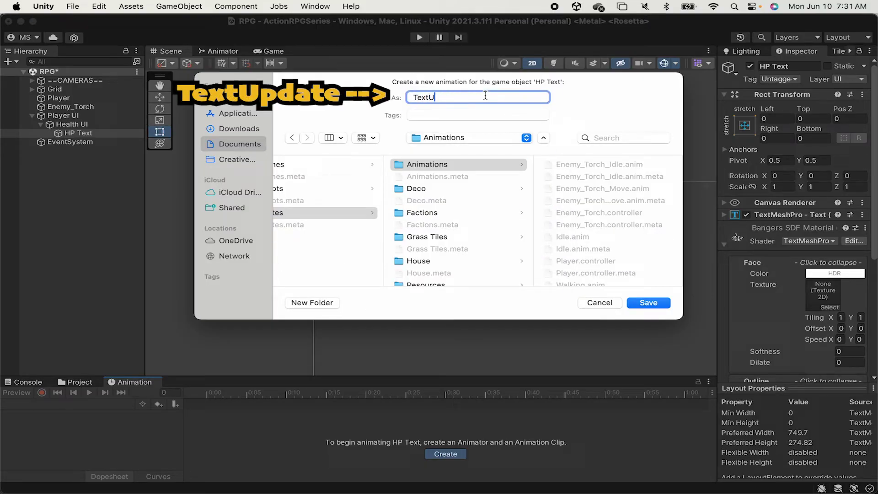
{"action": "key", "text": "Return"}
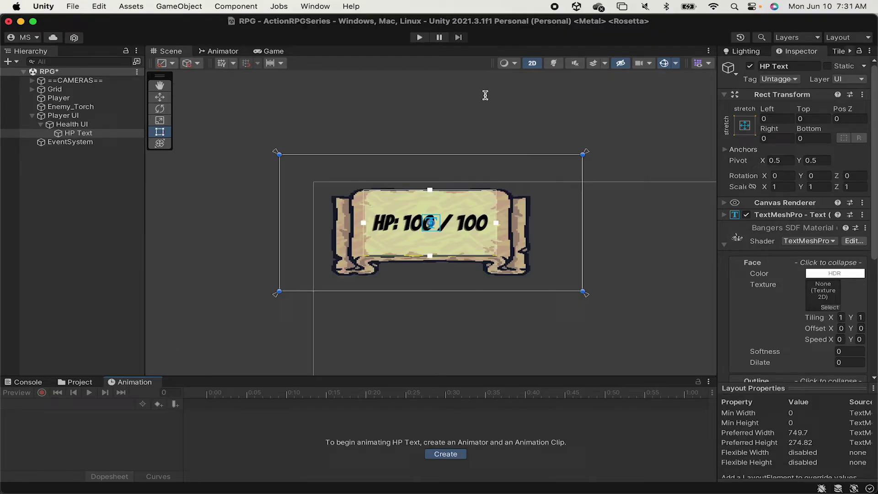
- With recording on, key HP Text's Scale X and Y to 1.3 at frame 5
{"action": "left_click", "coordinate": [41, 392]}
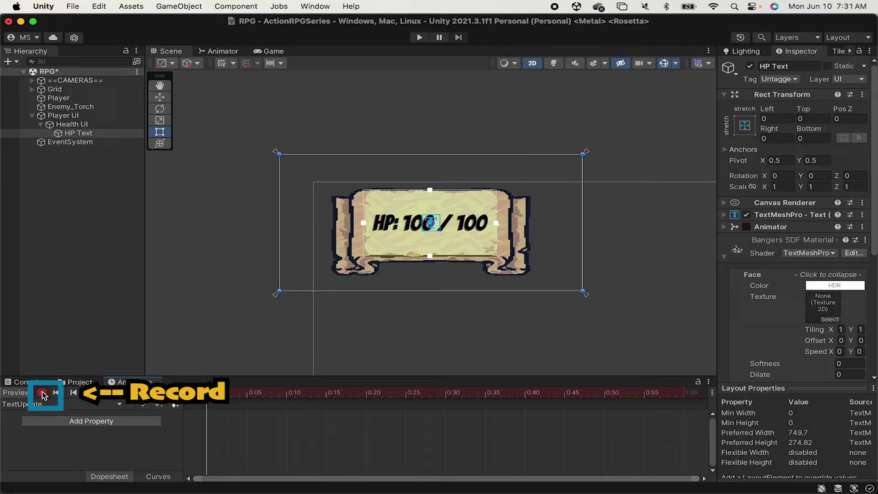
{"action": "left_click", "coordinate": [247, 395]}
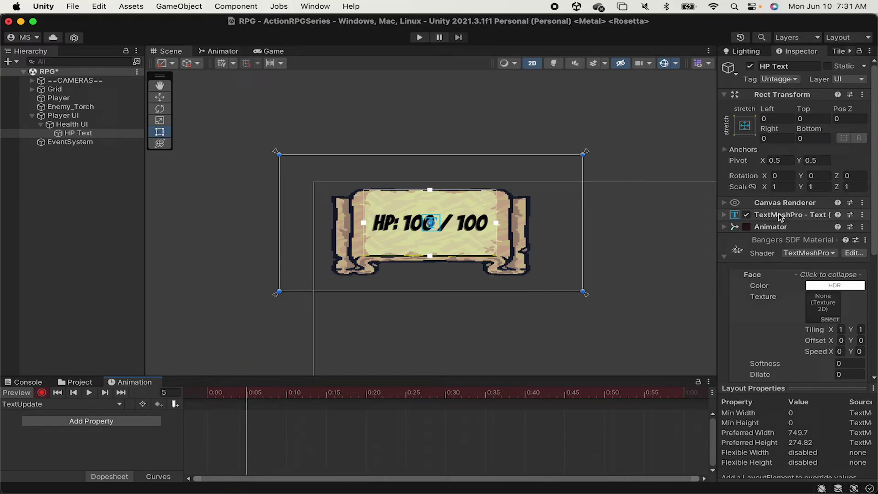
{"action": "left_click", "coordinate": [779, 187]}
{"action": "type", "text": "1.3"}
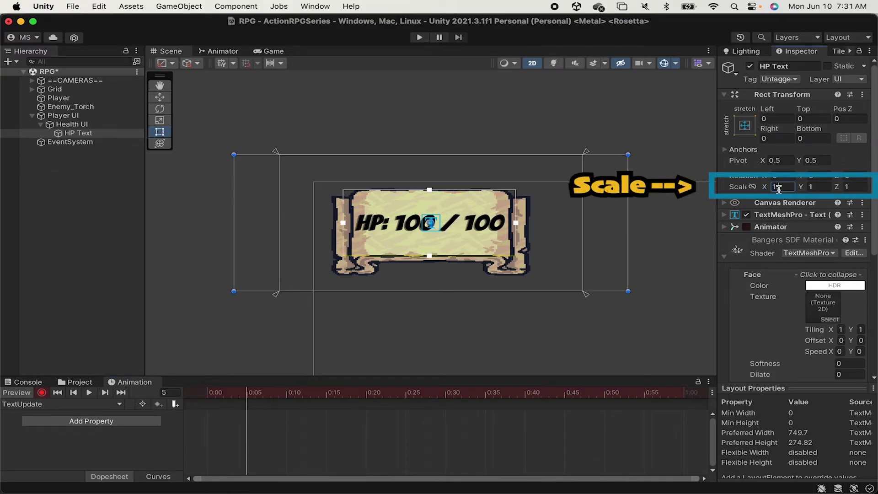
{"action": "key", "text": "Tab"}
{"action": "type", "text": "1.3"}
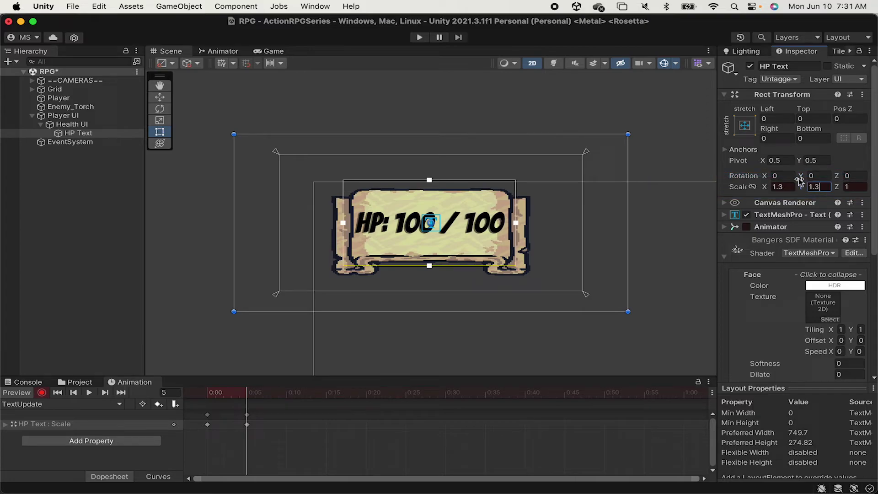
- Paste the 0:00 scale keyframes at frame 10 and preview the bounce
{"action": "left_click", "coordinate": [207, 424]}
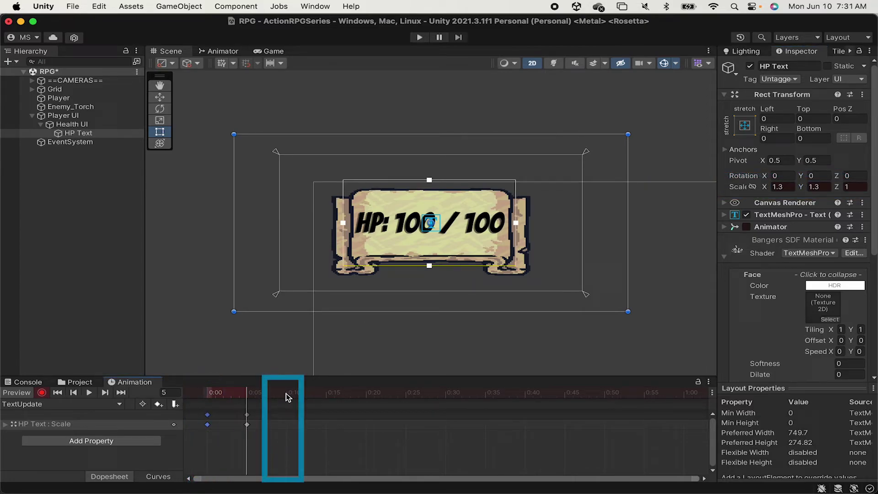
{"action": "left_click", "coordinate": [287, 393]}
{"action": "key", "text": "ctrl+v"}
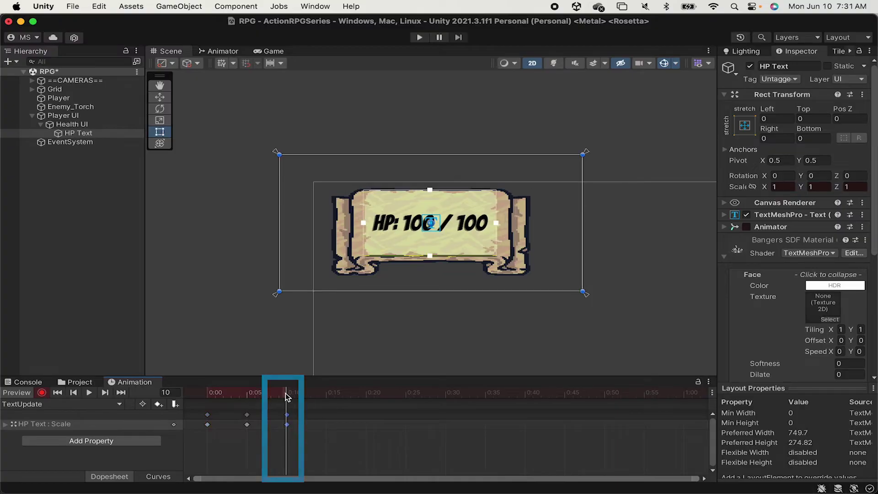
{"action": "left_click", "coordinate": [90, 392]}
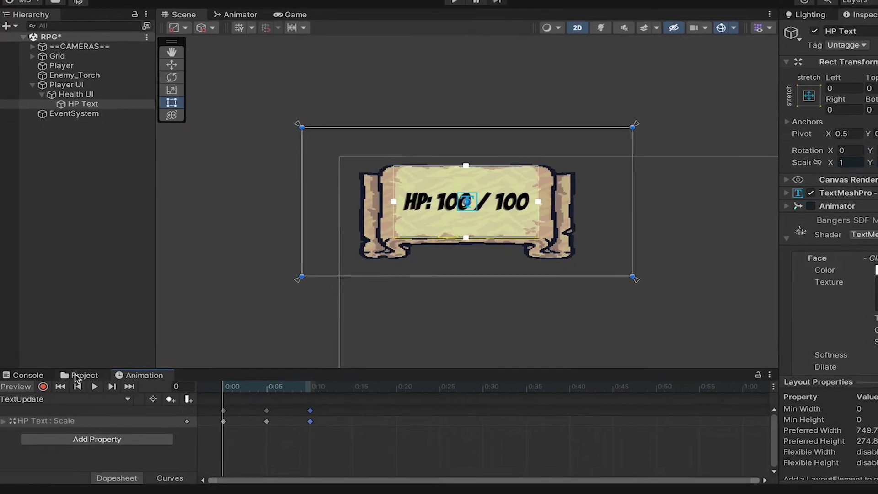
- Uncheck Loop Time on the TextUpdate clip in Sprites/Animations, then reselect HP Text
{"action": "left_click", "coordinate": [75, 382]}
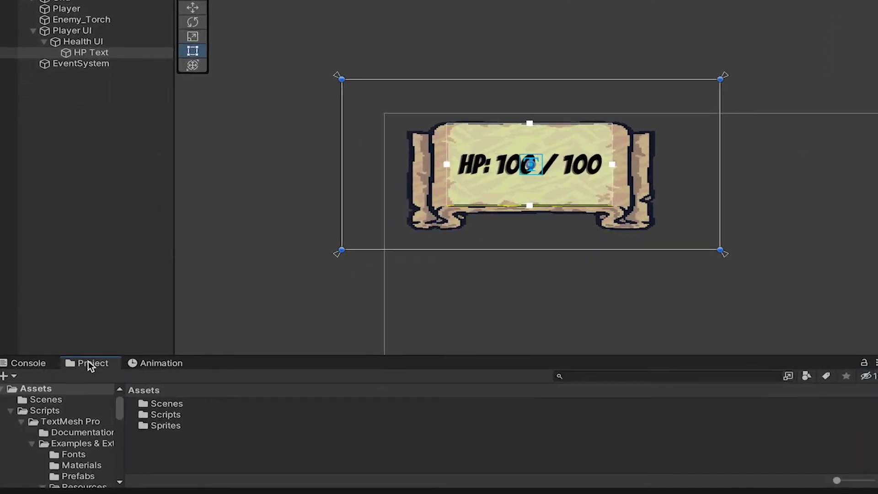
{"action": "double_click", "coordinate": [193, 423]}
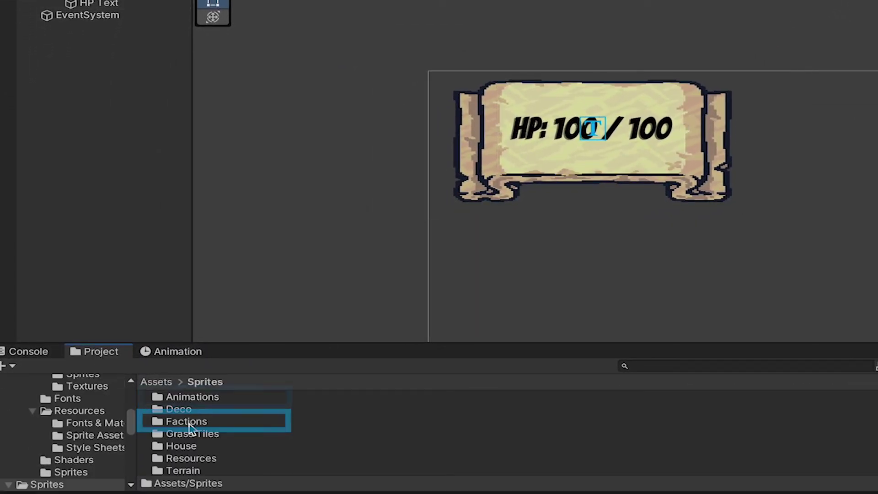
{"action": "double_click", "coordinate": [196, 397]}
{"action": "scroll", "coordinate": [199, 421], "scroll_direction": "down", "scroll_amount": 1}
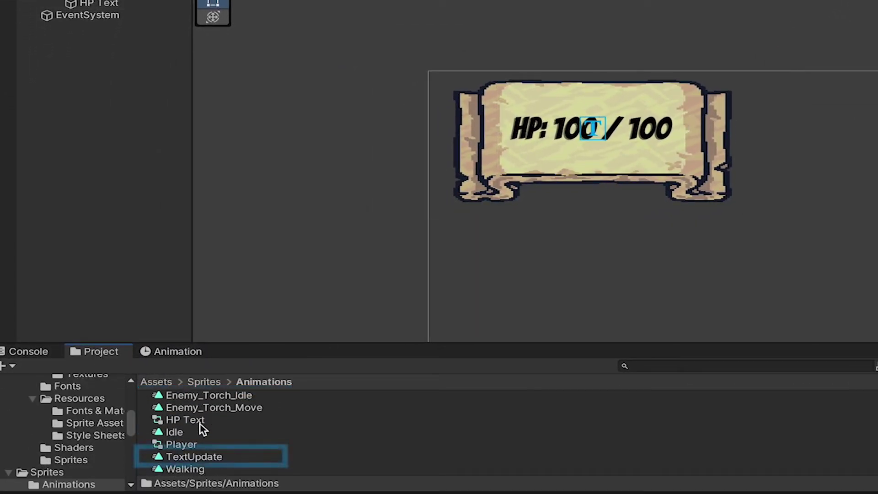
{"action": "left_click", "coordinate": [197, 457]}
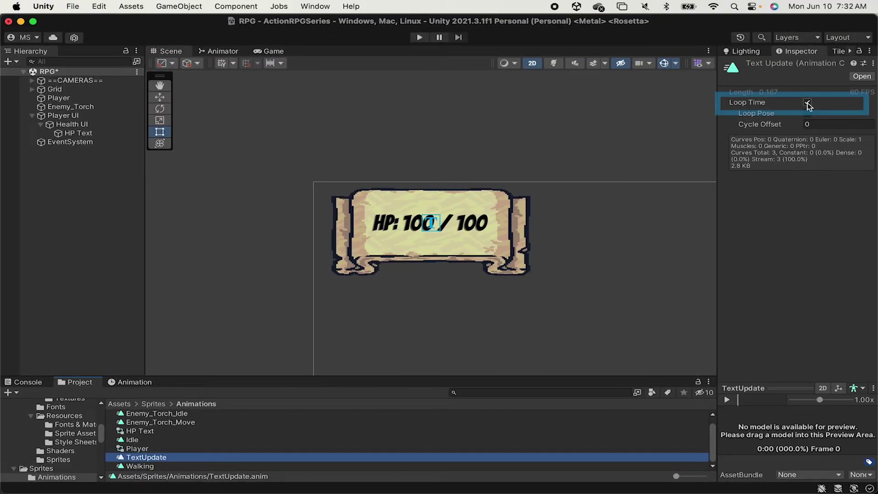
{"action": "left_click", "coordinate": [807, 102]}
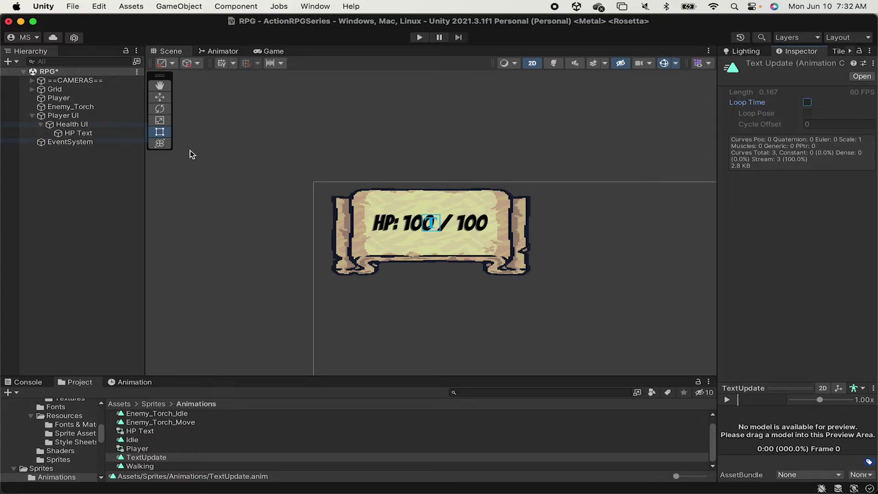
{"action": "left_click", "coordinate": [85, 133]}
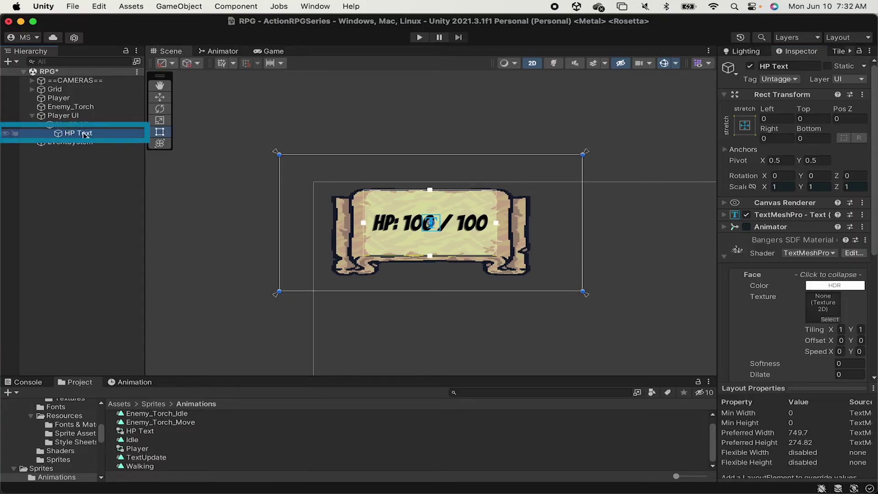
- In the Animator, add an empty state named Idle and set it as Layer Default State
{"action": "left_click", "coordinate": [219, 51]}
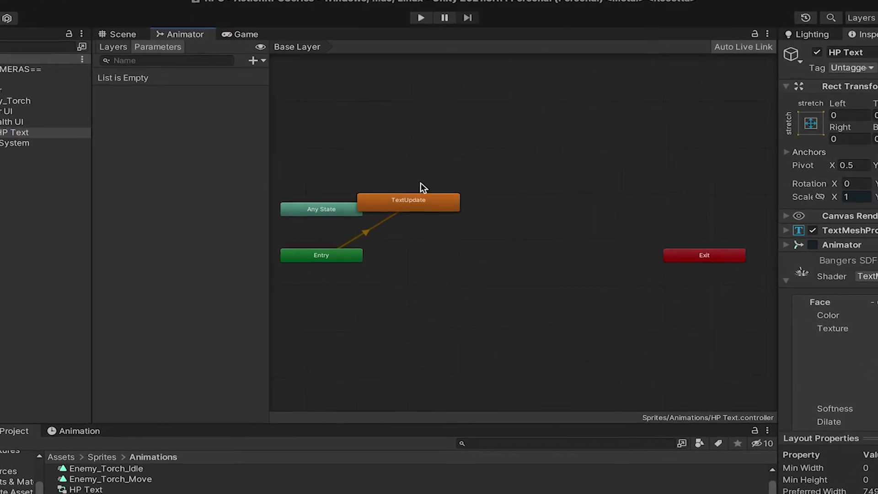
{"action": "left_click_drag", "start_coordinate": [417, 203], "coordinate": [454, 245]}
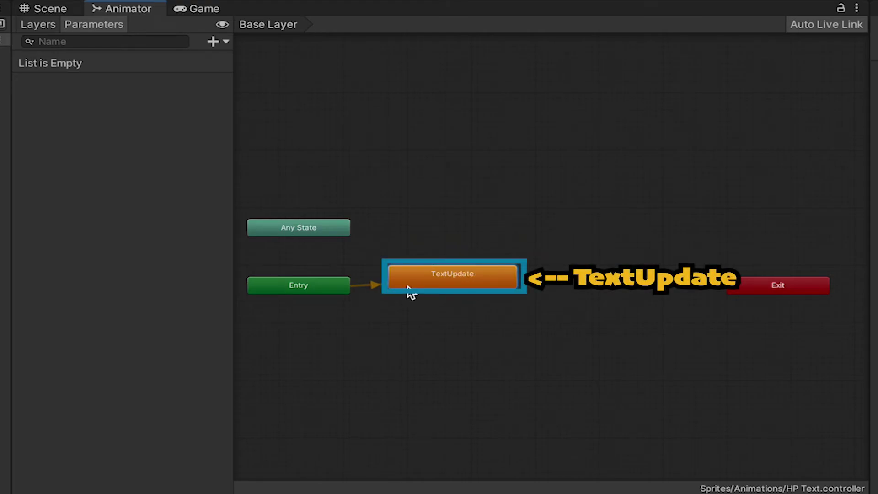
{"action": "left_click_drag", "start_coordinate": [429, 282], "coordinate": [428, 253]}
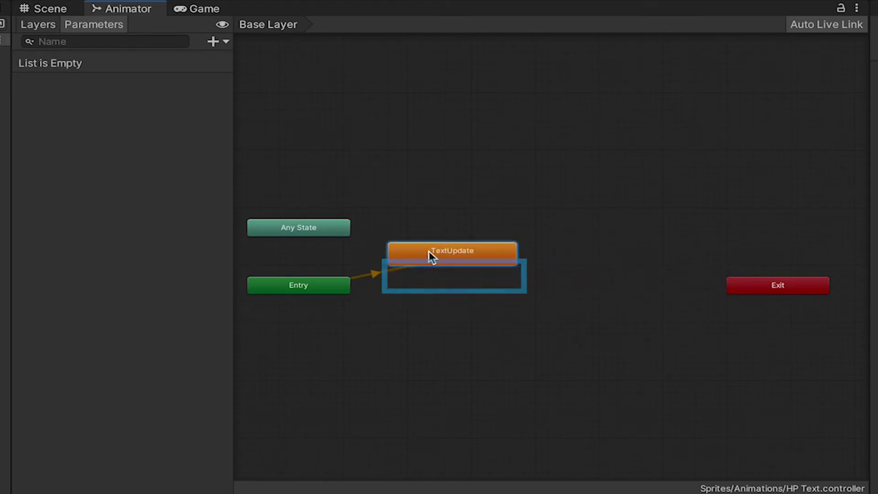
{"action": "right_click", "coordinate": [429, 305]}
{"action": "mouse_move", "coordinate": [480, 315]}
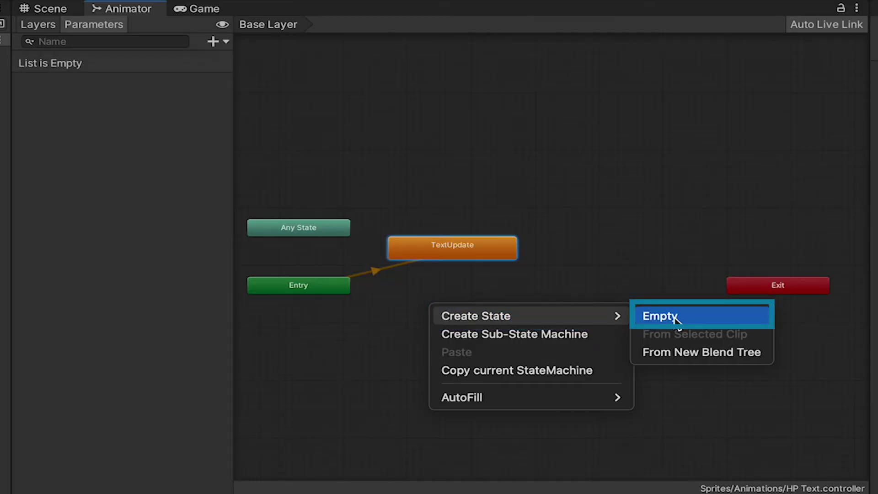
{"action": "left_click", "coordinate": [675, 319]}
{"action": "left_click", "coordinate": [480, 326]}
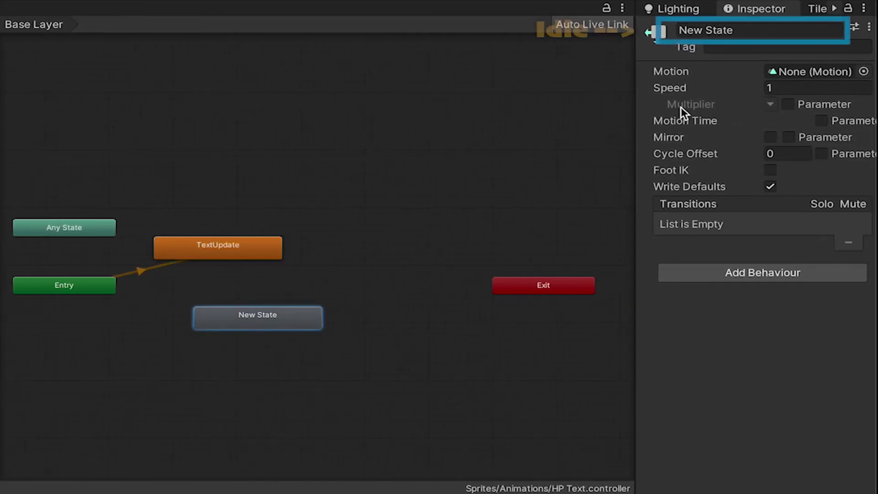
{"action": "left_click", "coordinate": [753, 31]}
{"action": "type", "text": "Idle"}
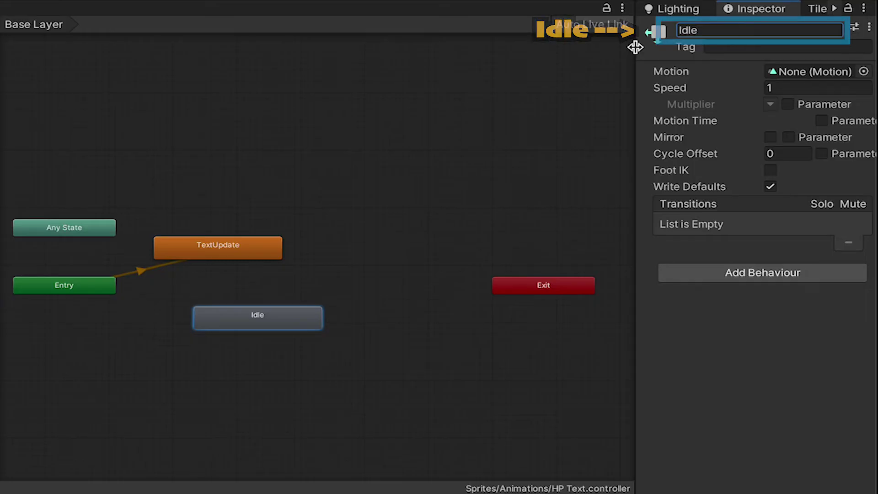
{"action": "right_click", "coordinate": [262, 317]}
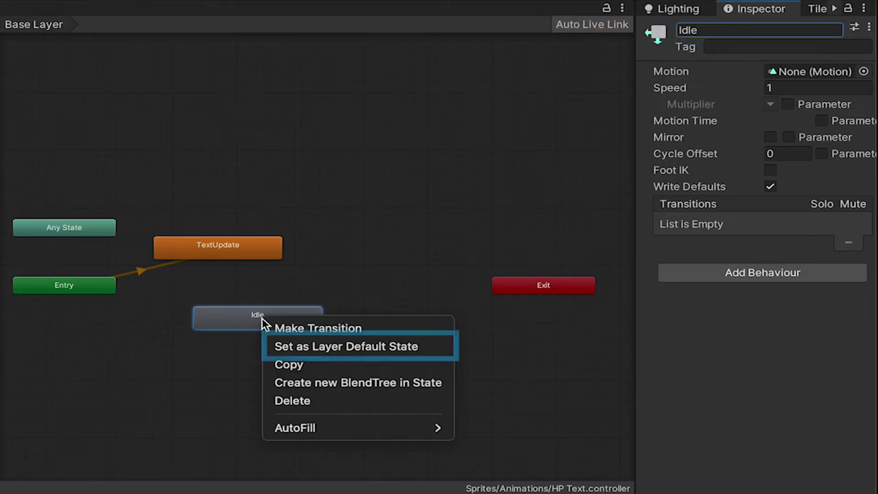
{"action": "left_click", "coordinate": [306, 350]}
- Make a transition from TextUpdate to Idle
{"action": "left_click_drag", "start_coordinate": [285, 322], "coordinate": [246, 305]}
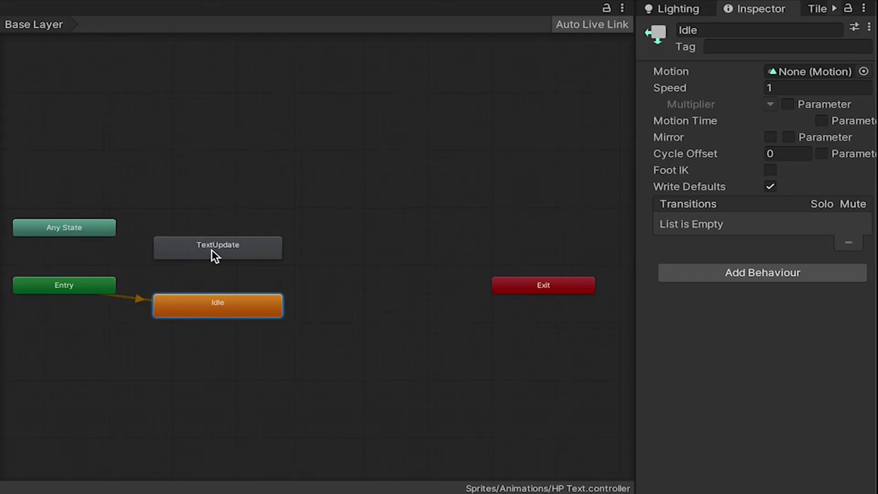
{"action": "right_click", "coordinate": [245, 247]}
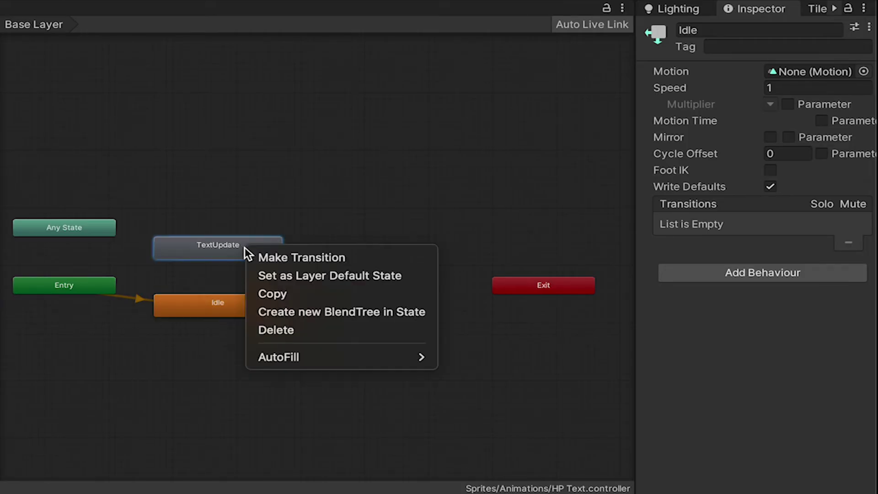
{"action": "left_click", "coordinate": [267, 257]}
{"action": "left_click", "coordinate": [219, 311]}
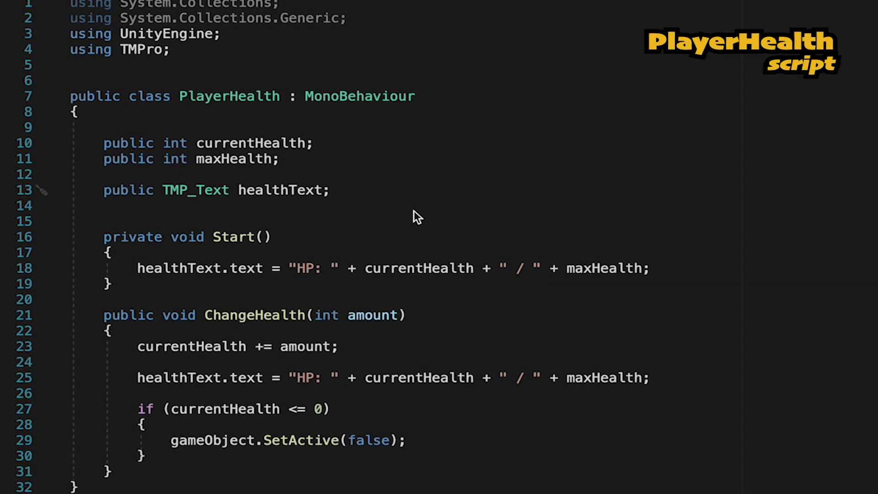
- Declare 'public Animator healthTextAnim;' and call healthTextAnim.Play("TextUpdate"); inside ChangeHealth
{"action": "key", "text": "Return"}
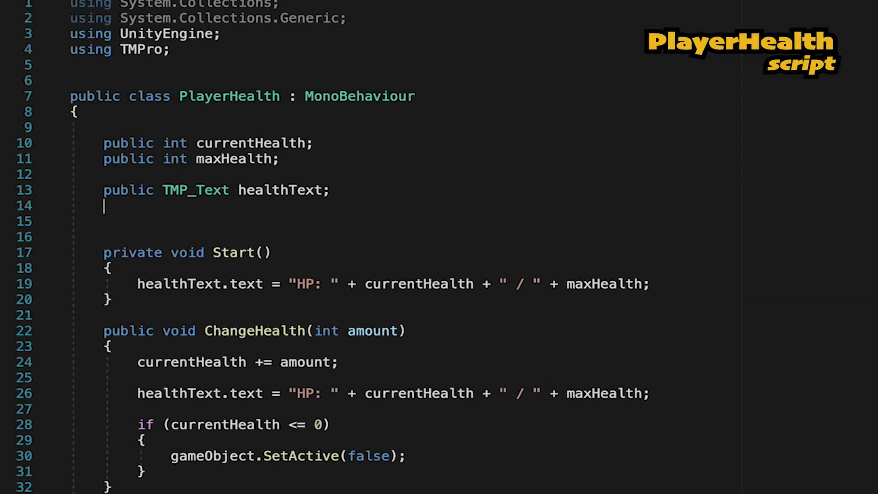
{"action": "type", "text": "public Animat"}
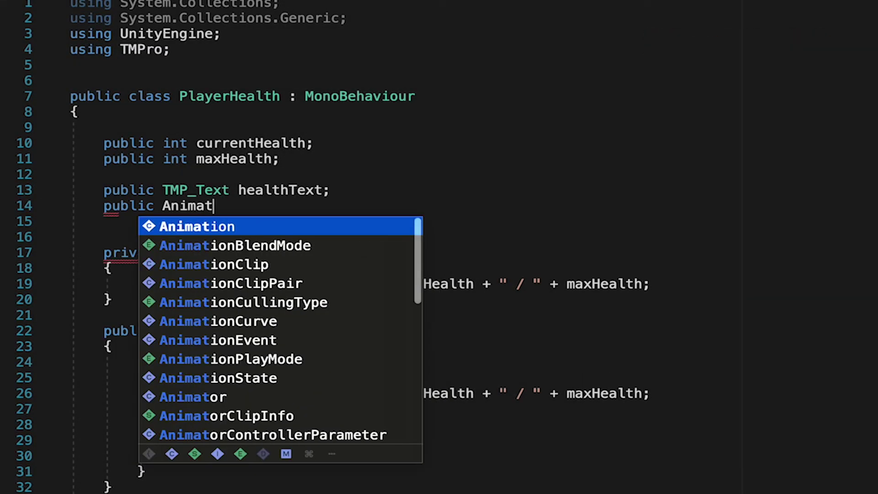
{"action": "type", "text": "or hea"}
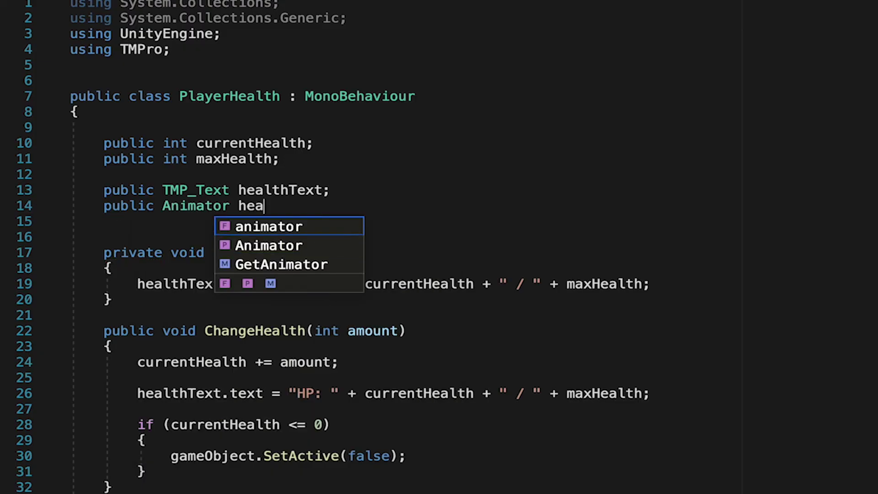
{"action": "type", "text": "lthTextAnim;"}
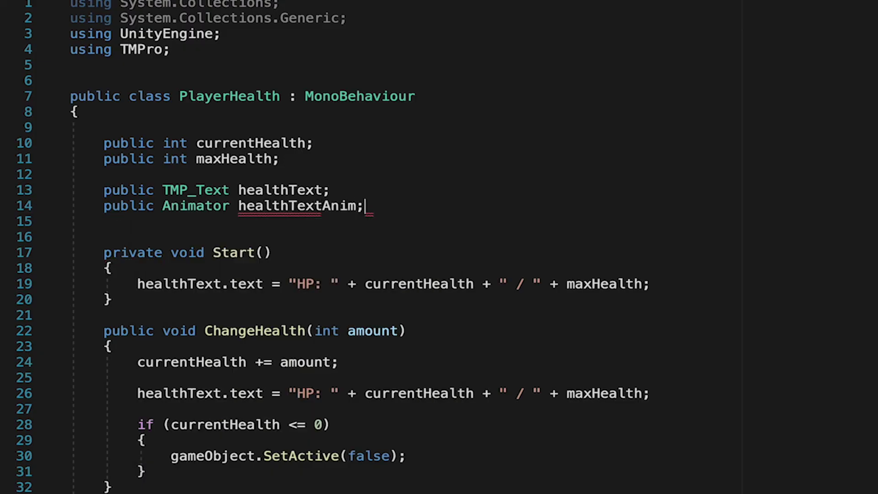
{"action": "left_click", "coordinate": [383, 365]}
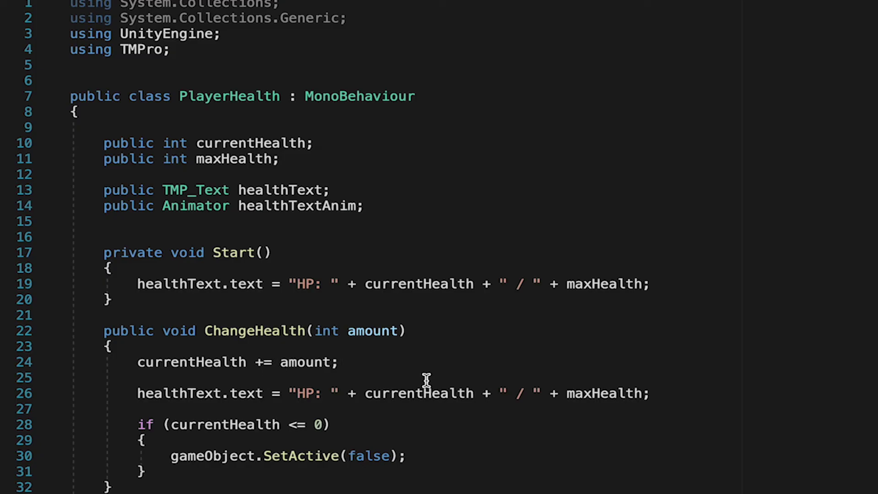
{"action": "key", "text": "Return"}
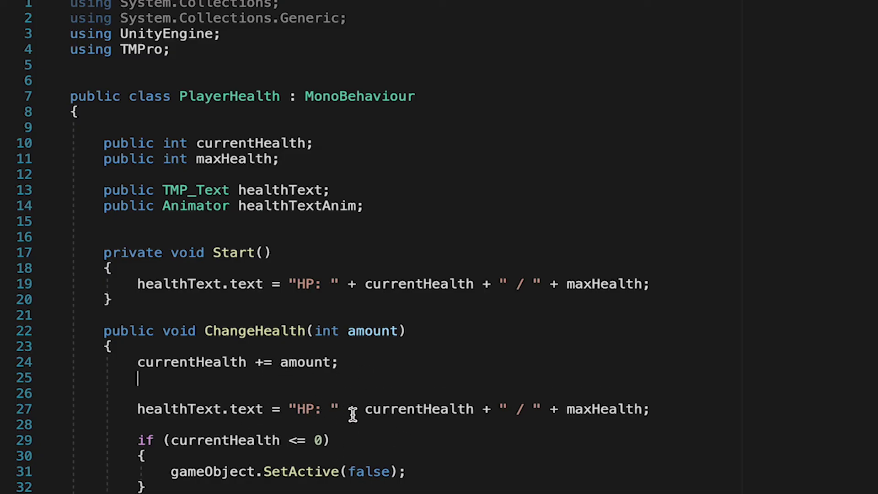
{"action": "type", "text": "healthTextAnim"}
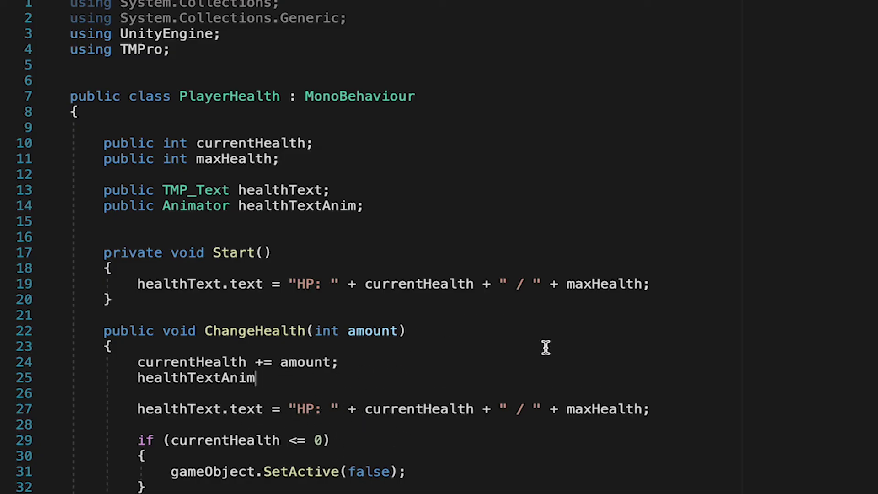
{"action": "type", "text": ".Play"}
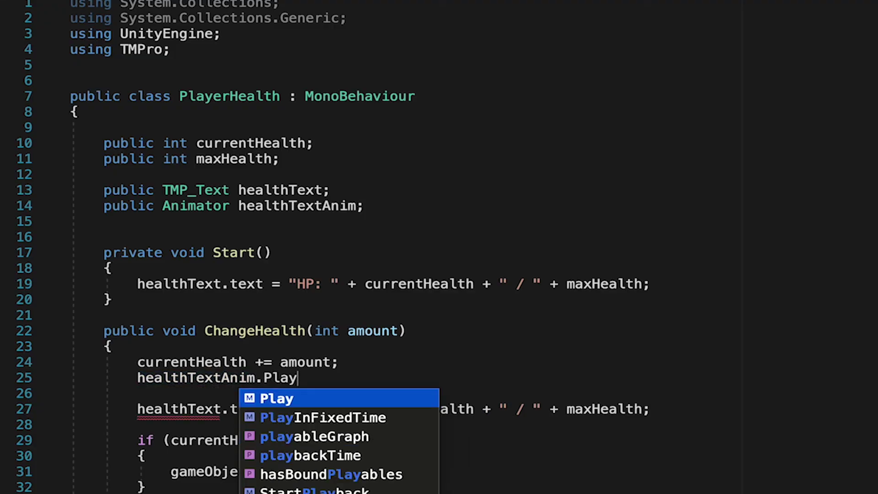
{"action": "type", "text": "(\"TextUpda"}
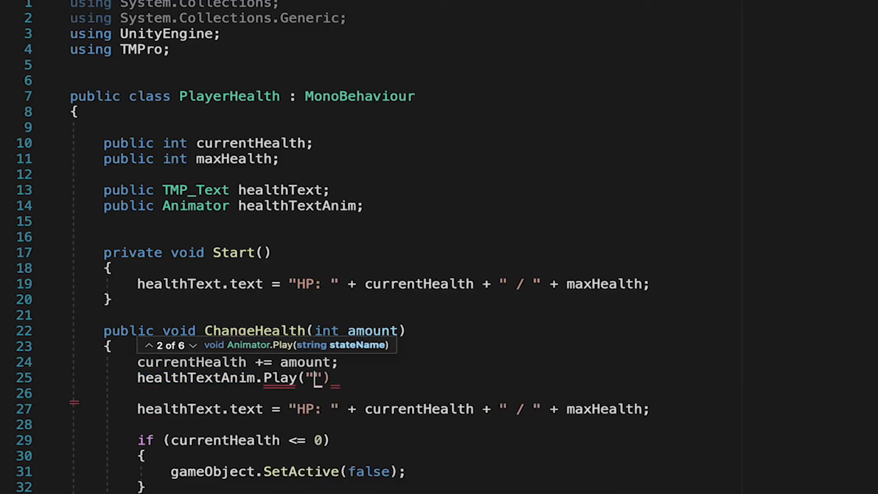
{"action": "type", "text": "te\");"}
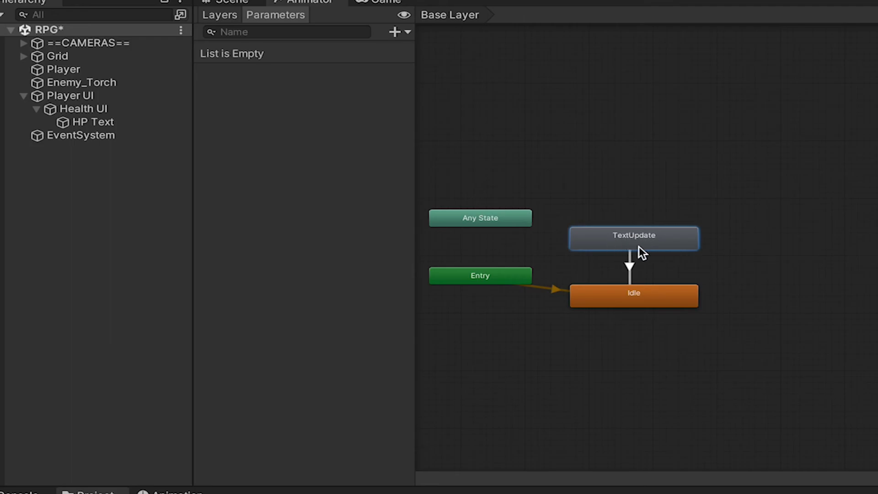
- In the Scene view, assign HP Text to the Player Health's Health Text Anim slot
{"action": "left_click", "coordinate": [227, 4]}
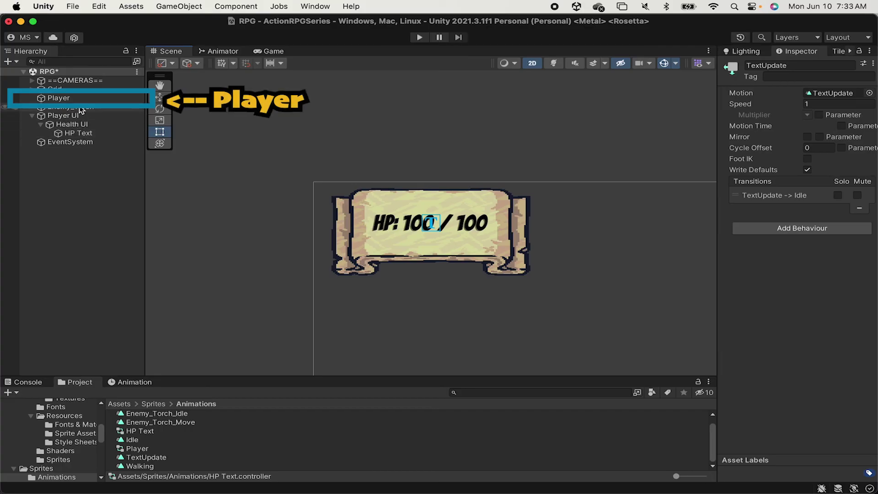
{"action": "left_click", "coordinate": [80, 101]}
{"action": "double_click", "coordinate": [80, 102]}
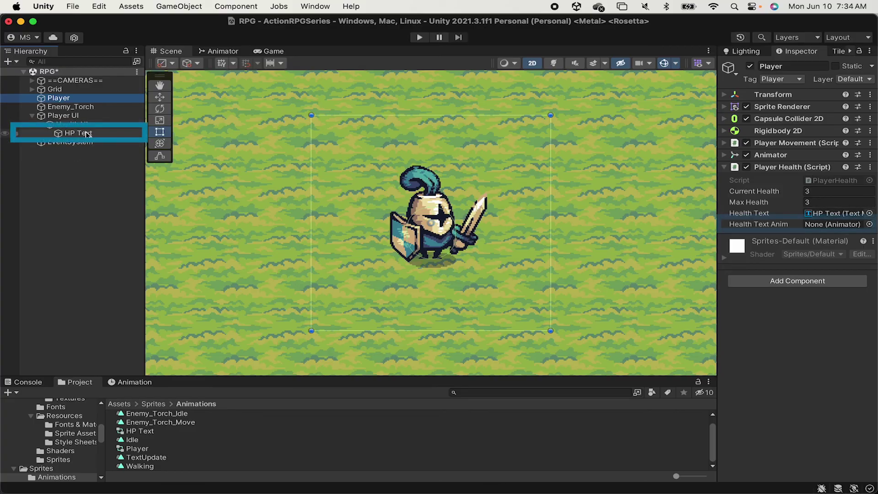
{"action": "mouse_move", "coordinate": [91, 133]}
{"action": "left_mouse_down"}
{"action": "mouse_move", "coordinate": [682, 222]}
{"action": "mouse_move", "coordinate": [806, 231]}
{"action": "left_mouse_up"}
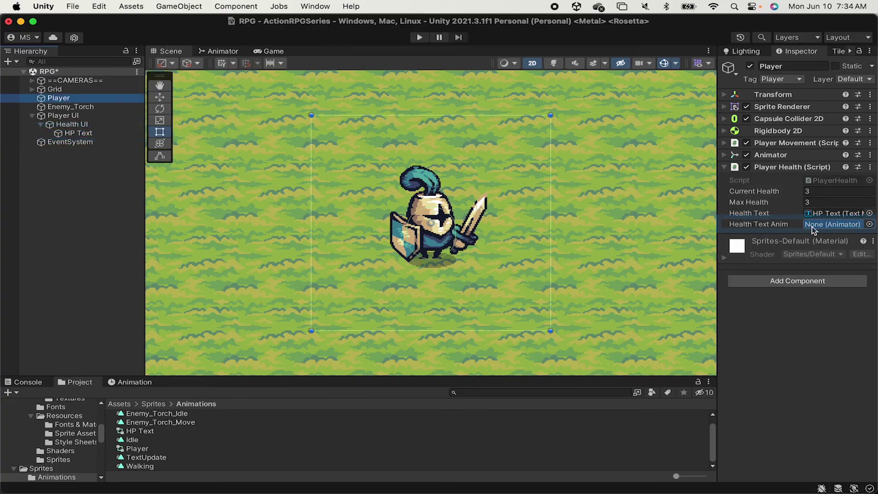
- Play the game and walk the knight into the goblin, watching HP drop from 3 / 3
{"action": "left_click", "coordinate": [419, 38]}
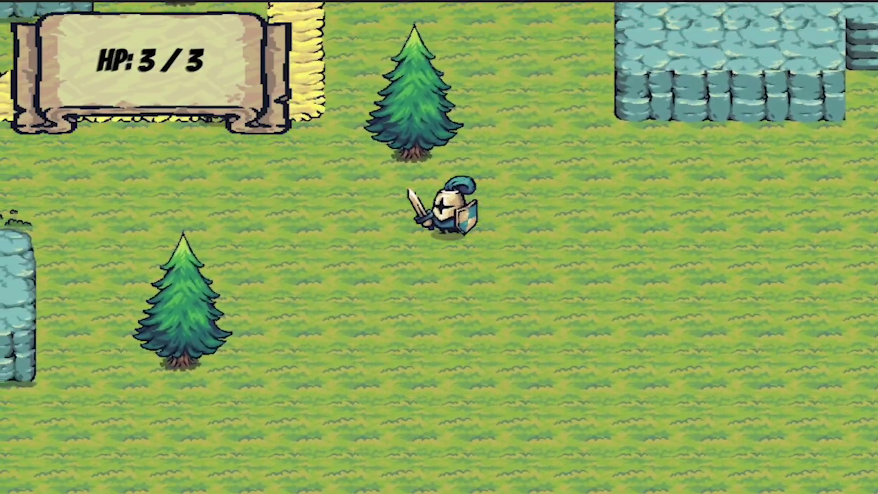
{"action": "key", "text": "w"}
{"action": "key", "text": "a"}
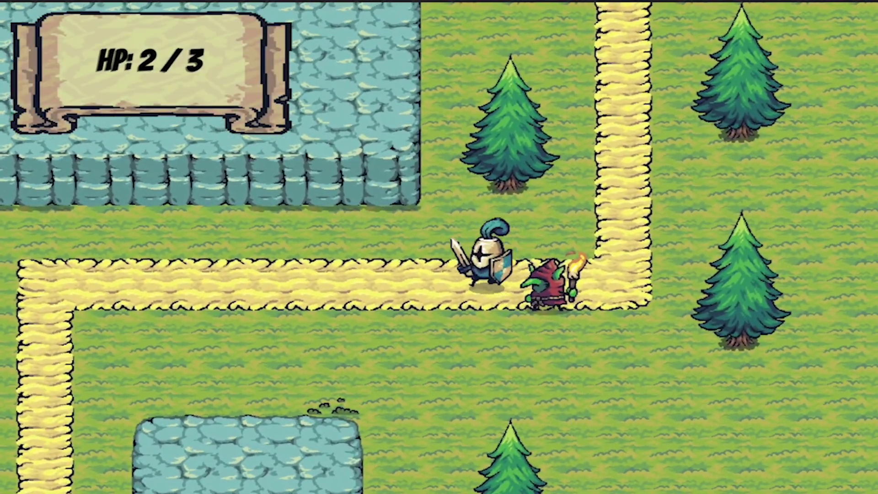
{"action": "key", "text": "d"}
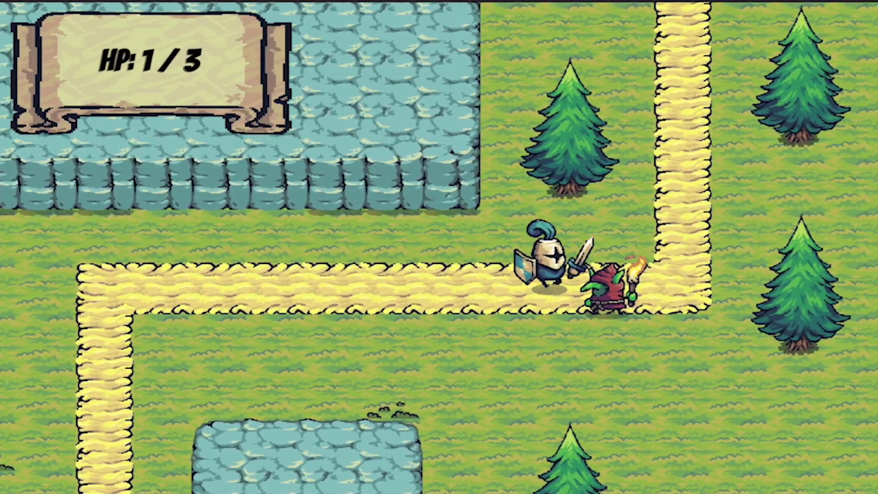